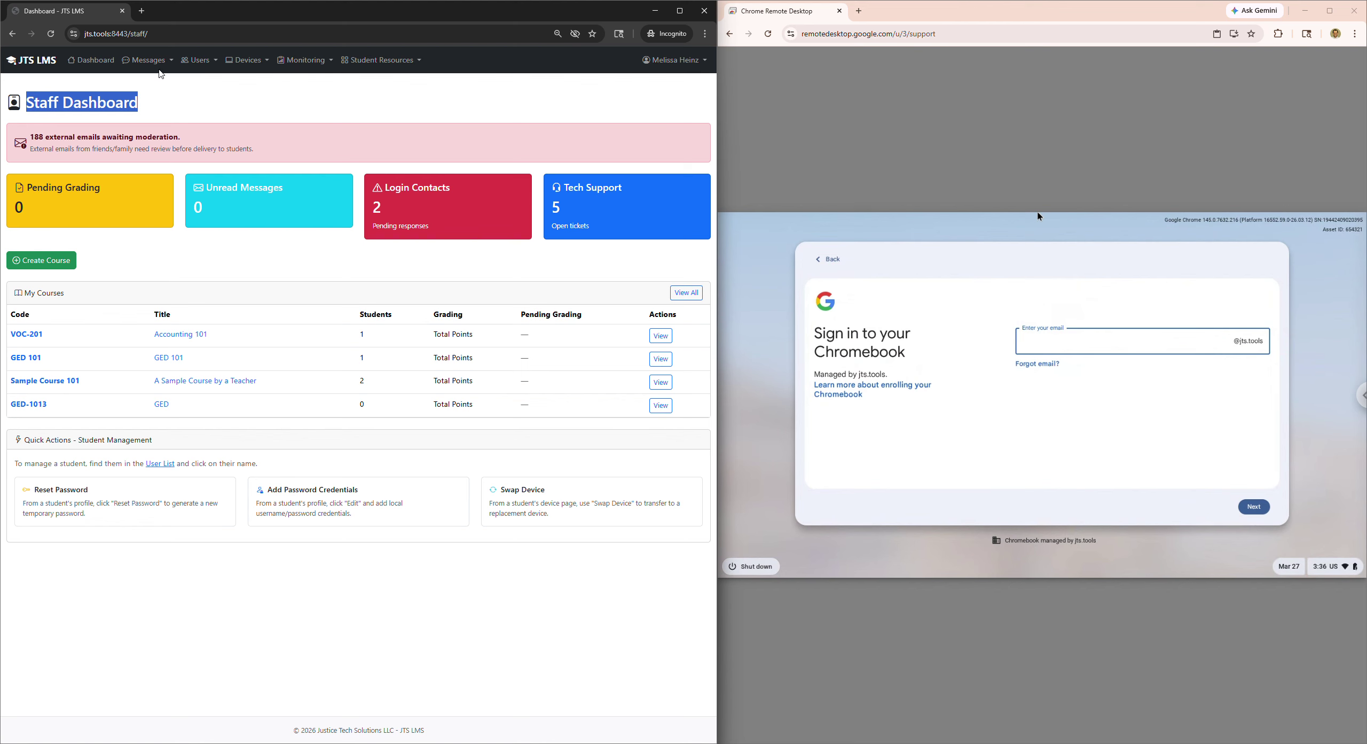
- Start a new student via Users > Create Student, entering the student ID and facility JTS-TEST1
left_click(200, 60)
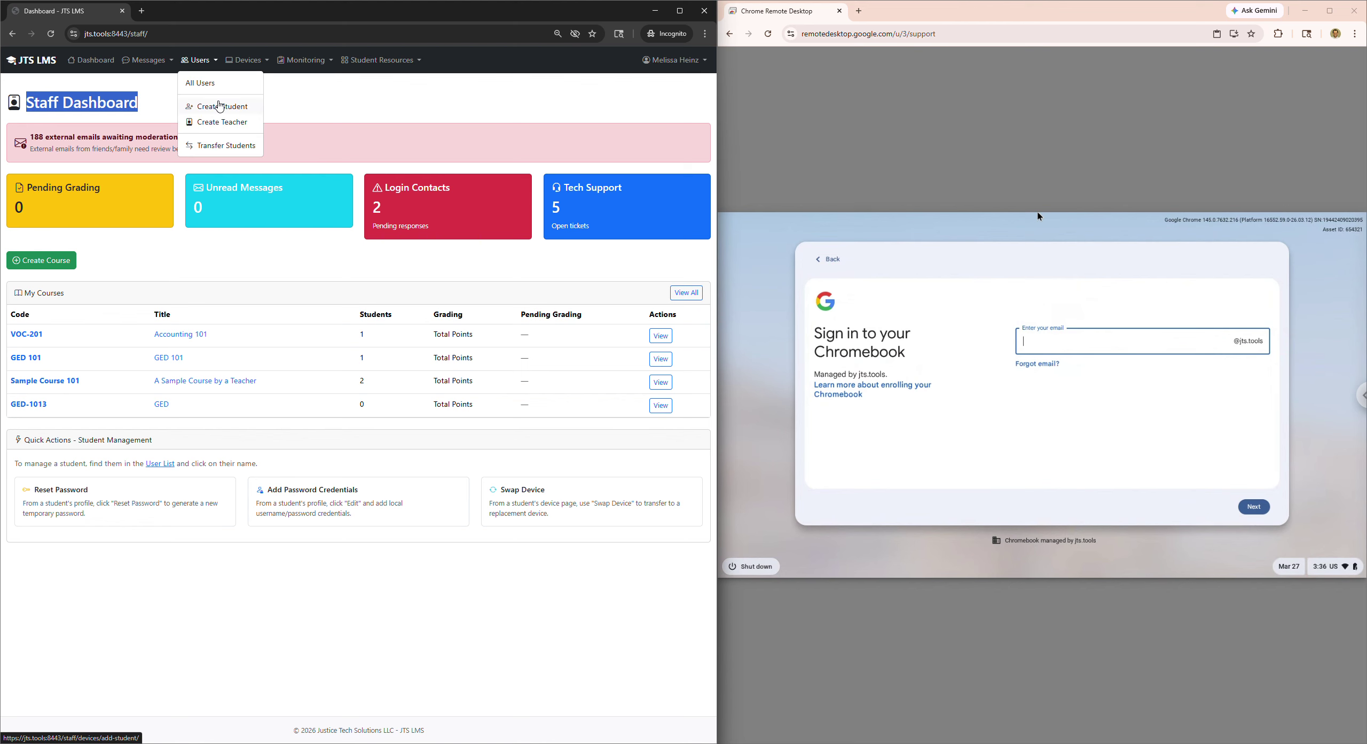
left_click(221, 108)
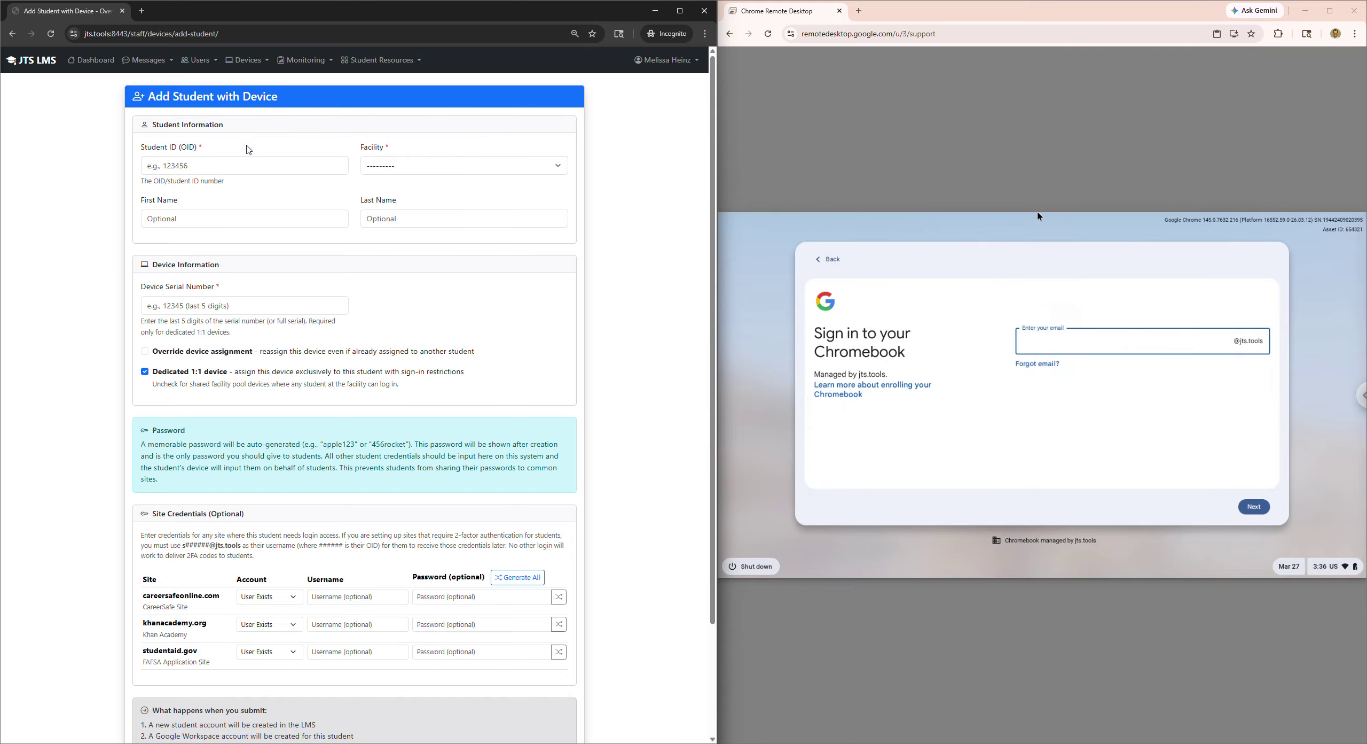
left_click(229, 165)
type("444444")
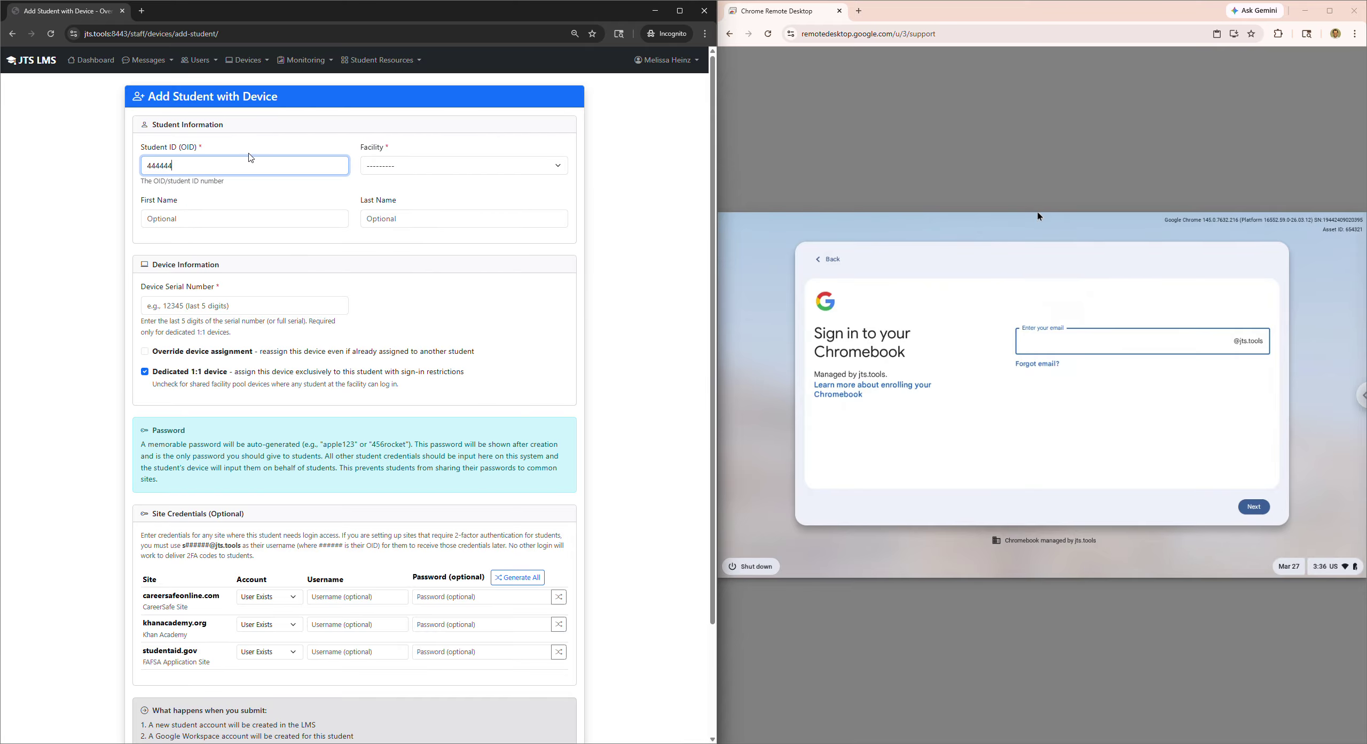
key("Tab")
key("Down")
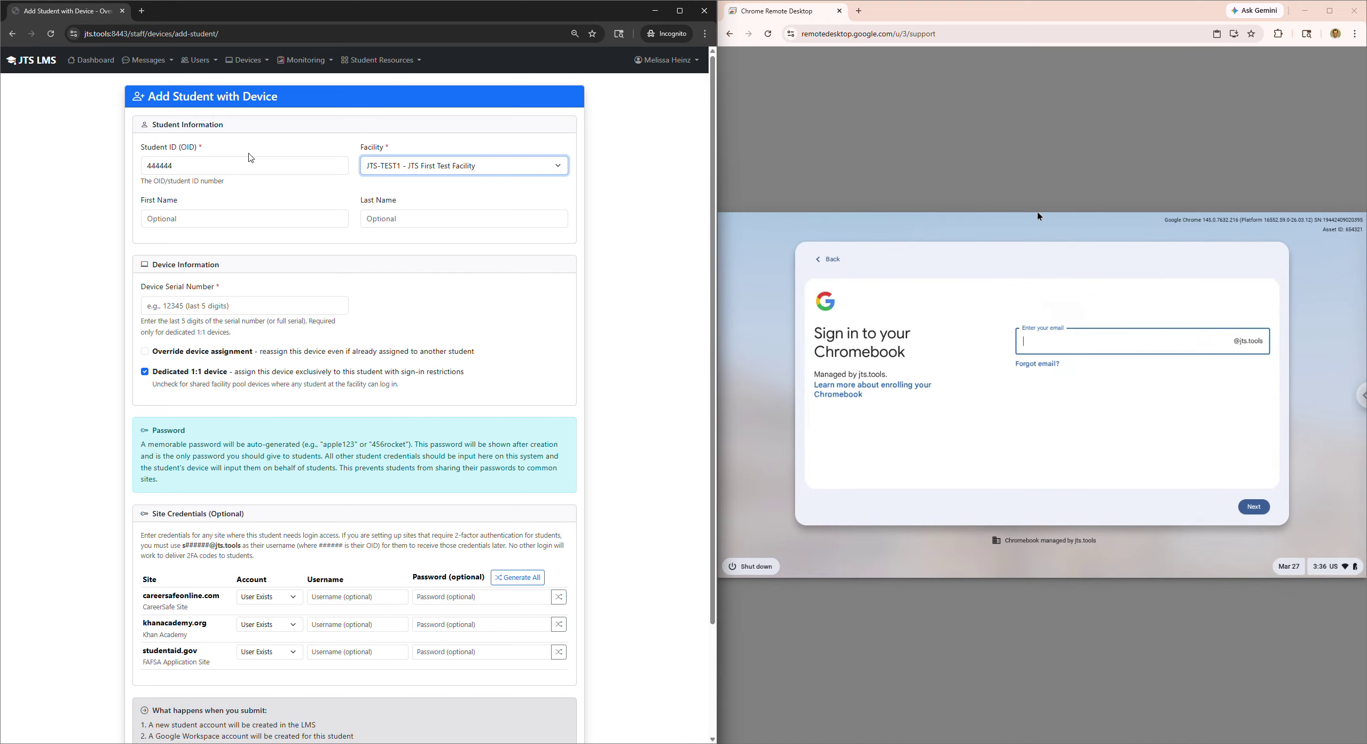
- Enter the student's first and last name and dismiss the serial number suggestions
left_click(196, 223)
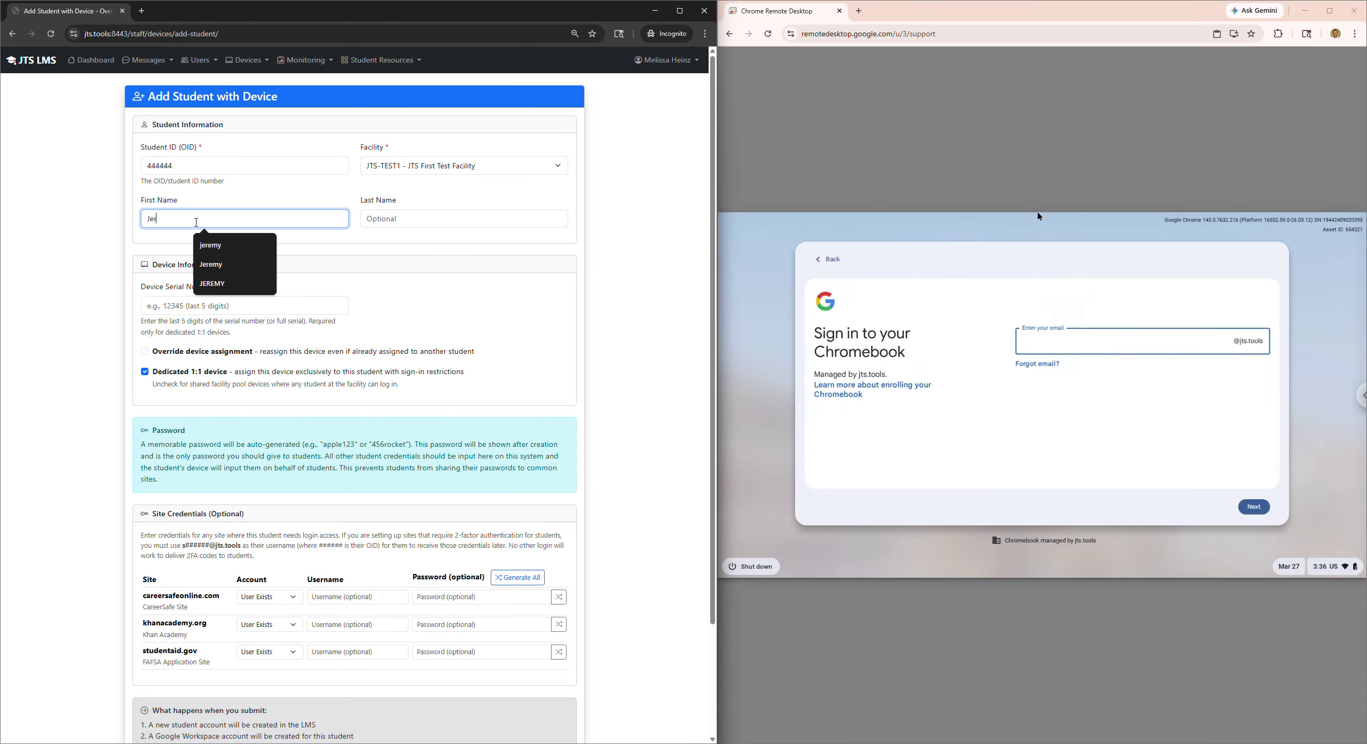
key("Tab")
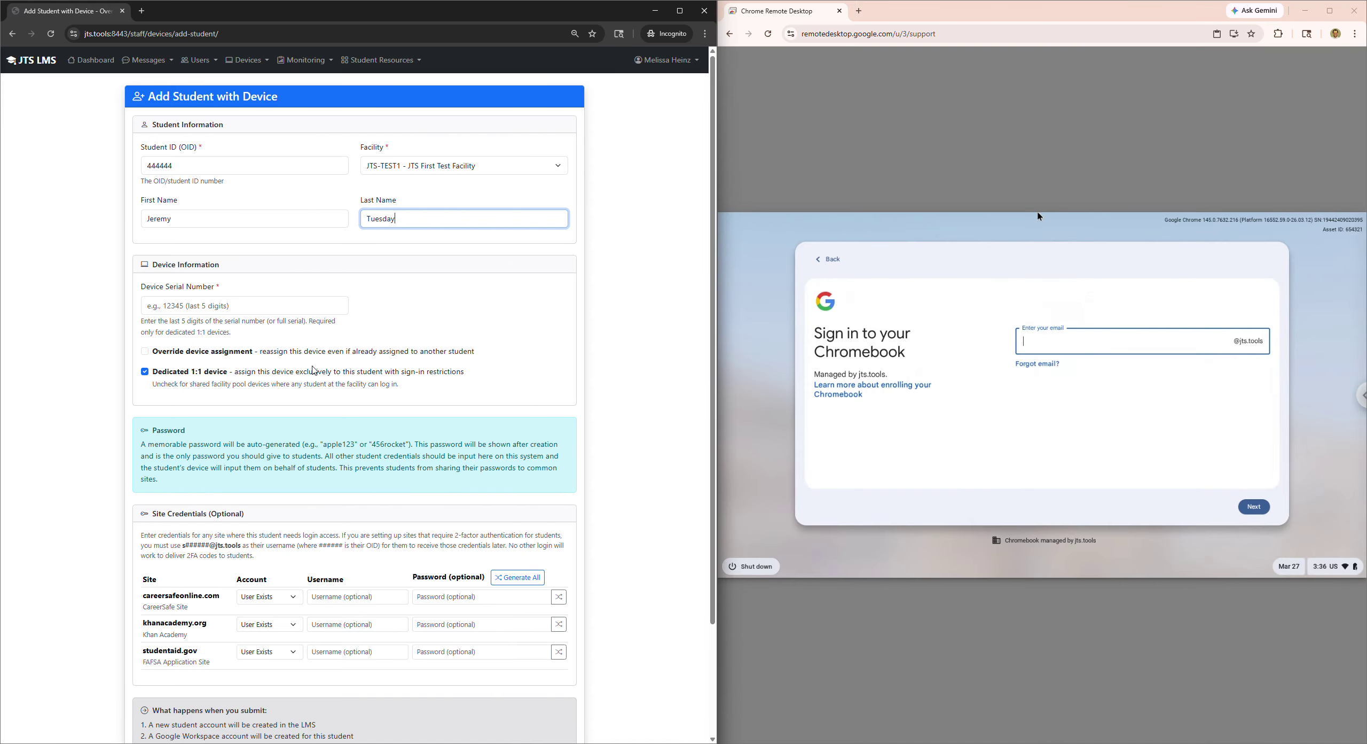
left_click(243, 298)
left_click(361, 315)
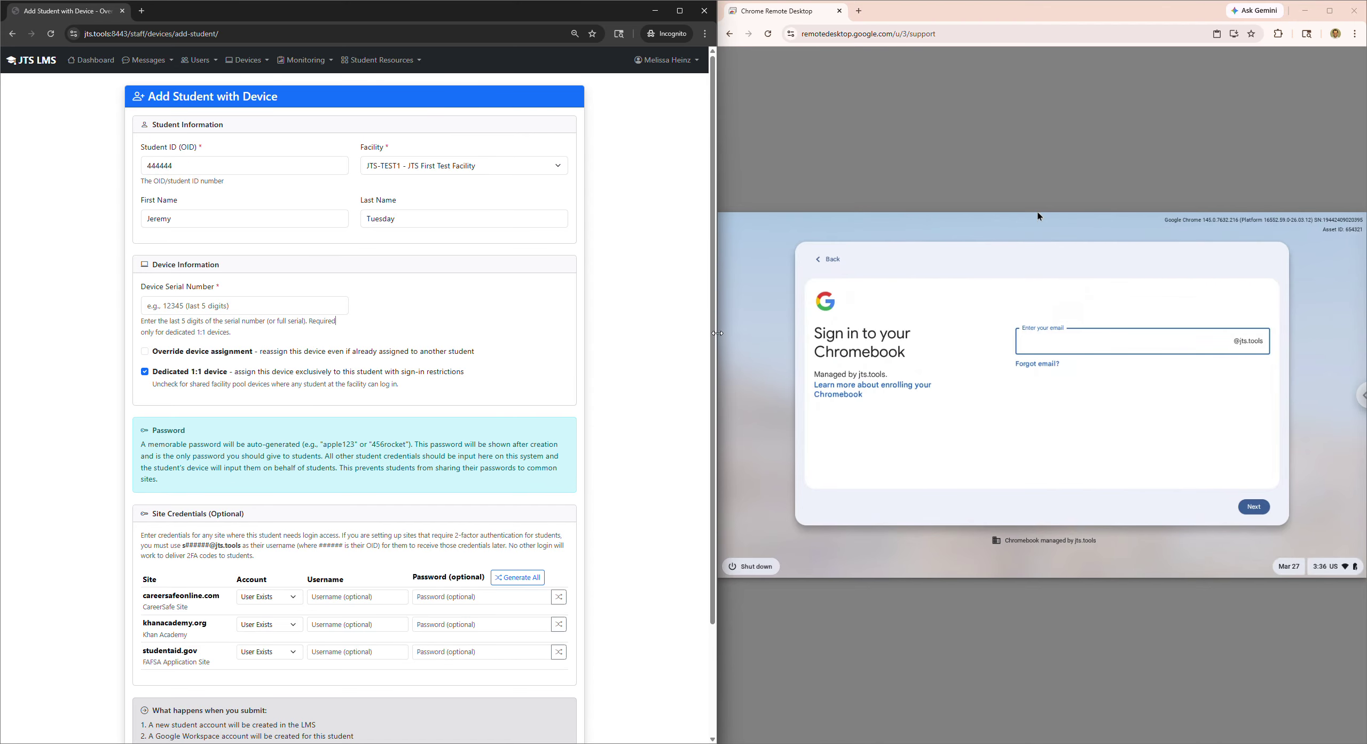
- Uncheck 'Dedicated 1:1 device' and leave 'Override device assignment' unchecked
left_click_drag(716, 336, 952, 337)
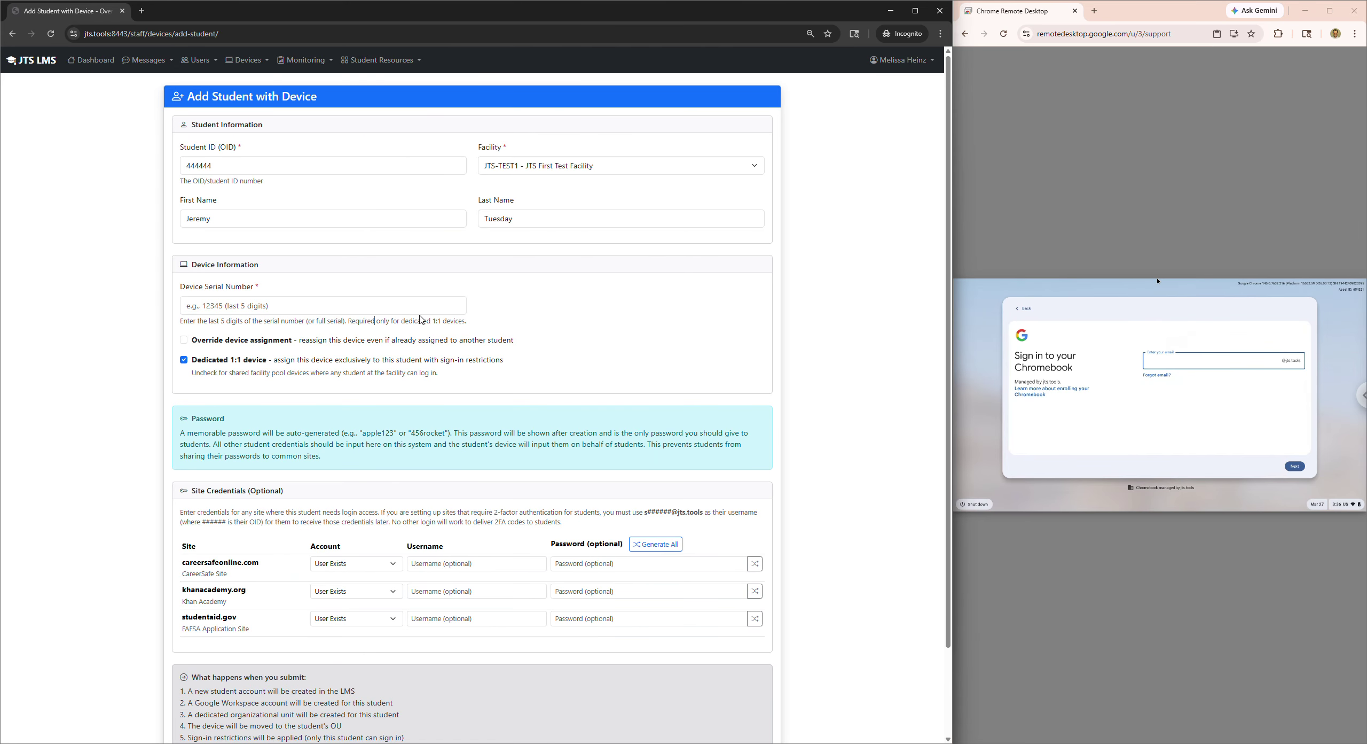
left_click(236, 304)
left_click(222, 362)
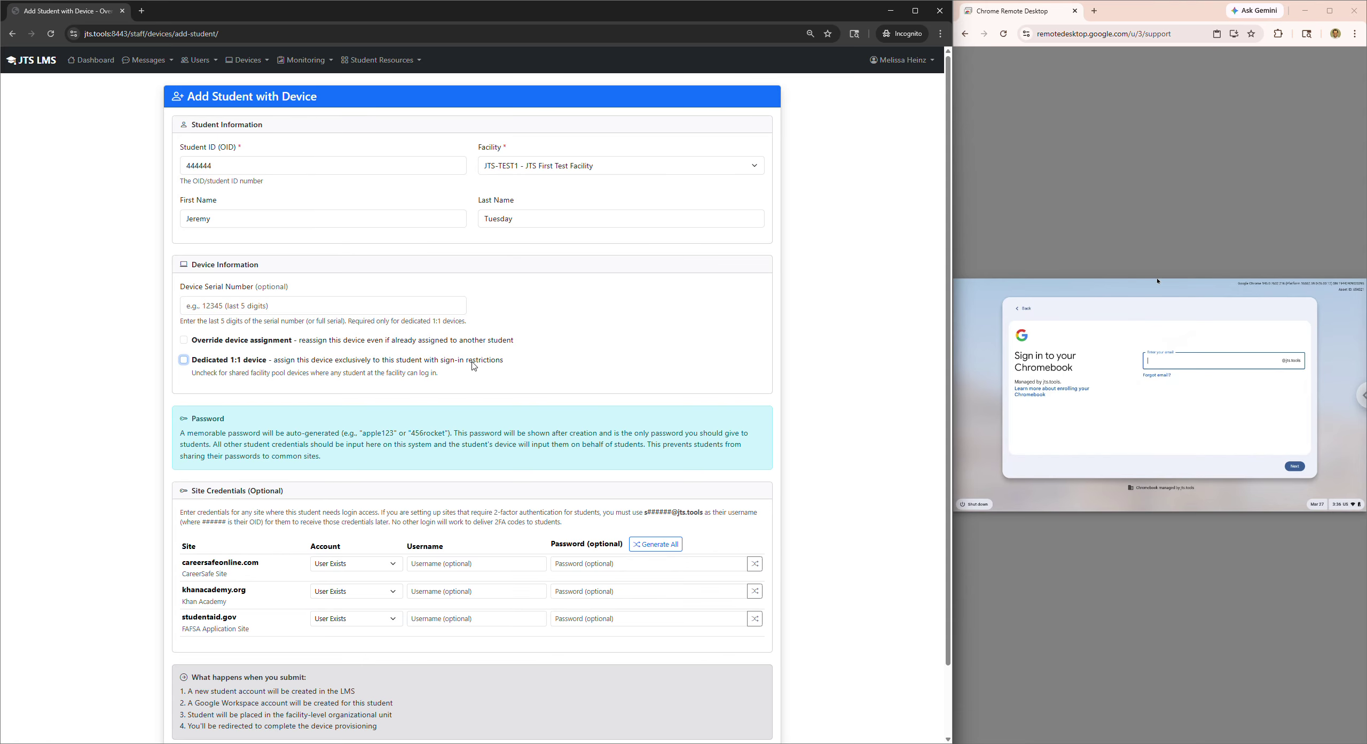
left_click(273, 305)
left_click(493, 341)
left_click(260, 342)
- Scroll down to the Site Credentials section of the form
left_click(553, 416)
scroll(553, 416, "down", 2)
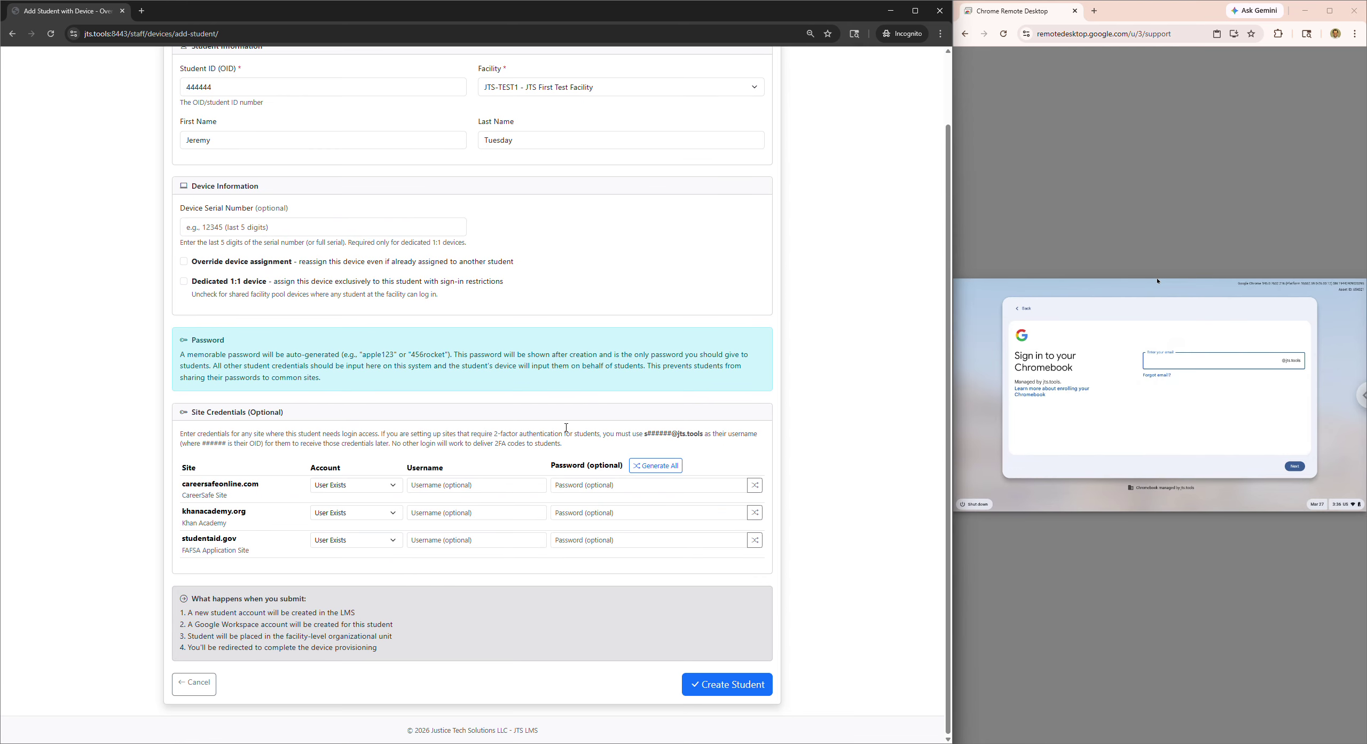
left_click_drag(298, 416, 190, 422)
left_click(400, 435)
- Keep CareerSafe on 'User Exists' and fill in the saved username and password
left_click(377, 486)
left_click(377, 486)
left_click(460, 485)
left_click(492, 511)
left_click(575, 483)
left_click(624, 512)
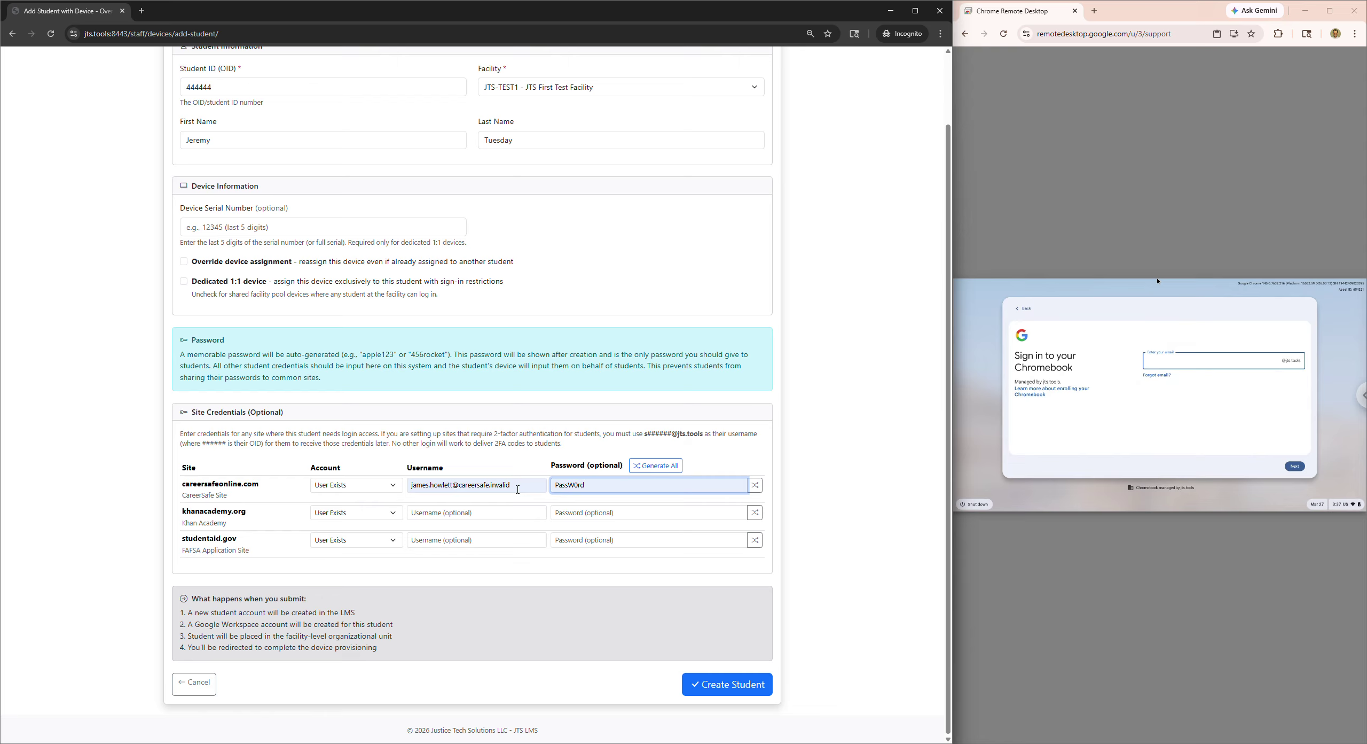
- Set Khan Academy to 'Create User' and check its generated password
left_click(367, 514)
left_click(362, 541)
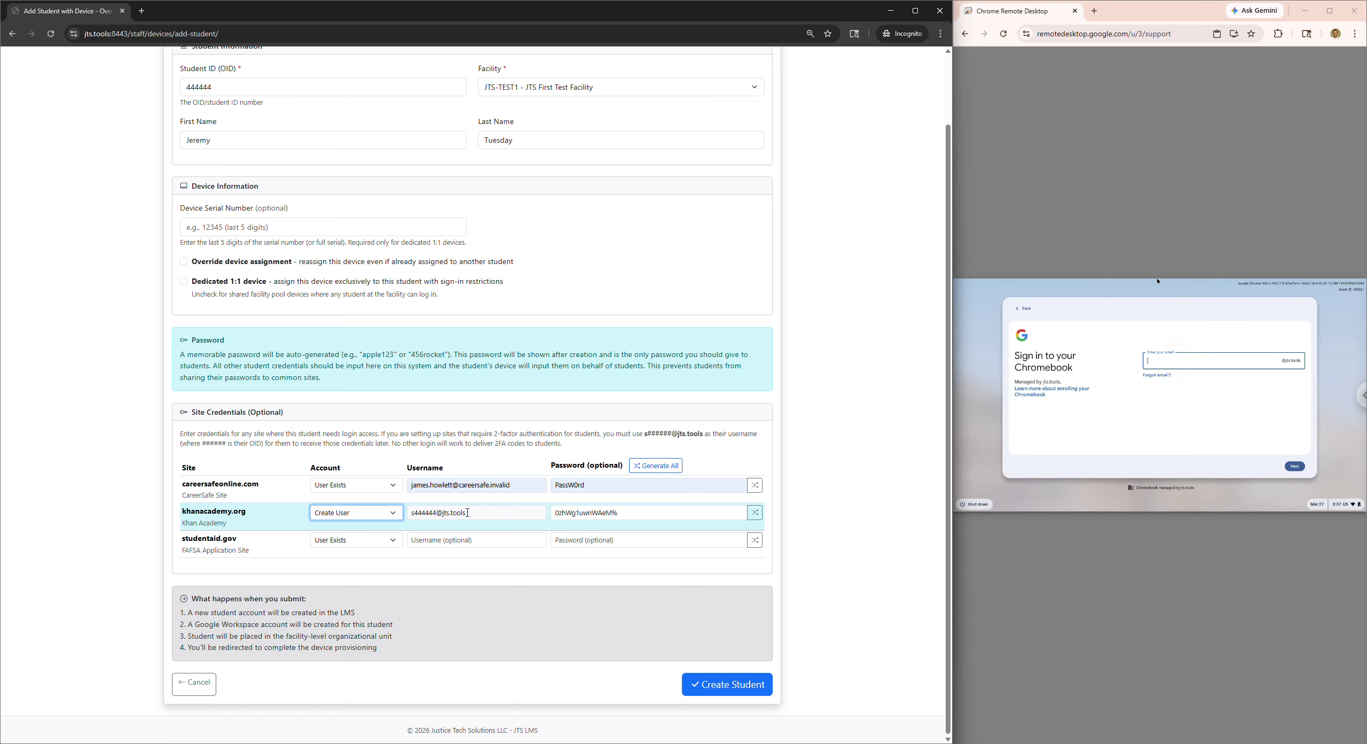
left_click(623, 510)
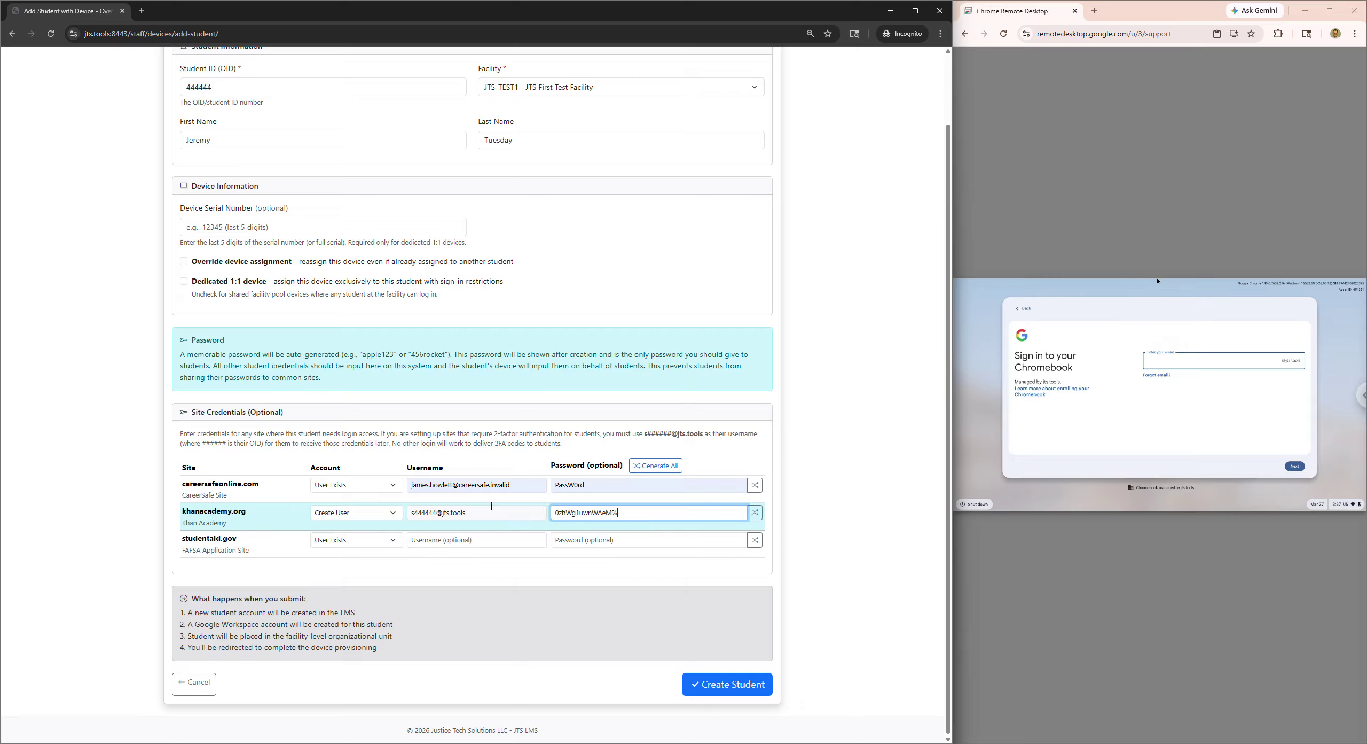
- Set studentaid.gov to 'Create User', then submit with Create Student
left_click(381, 544)
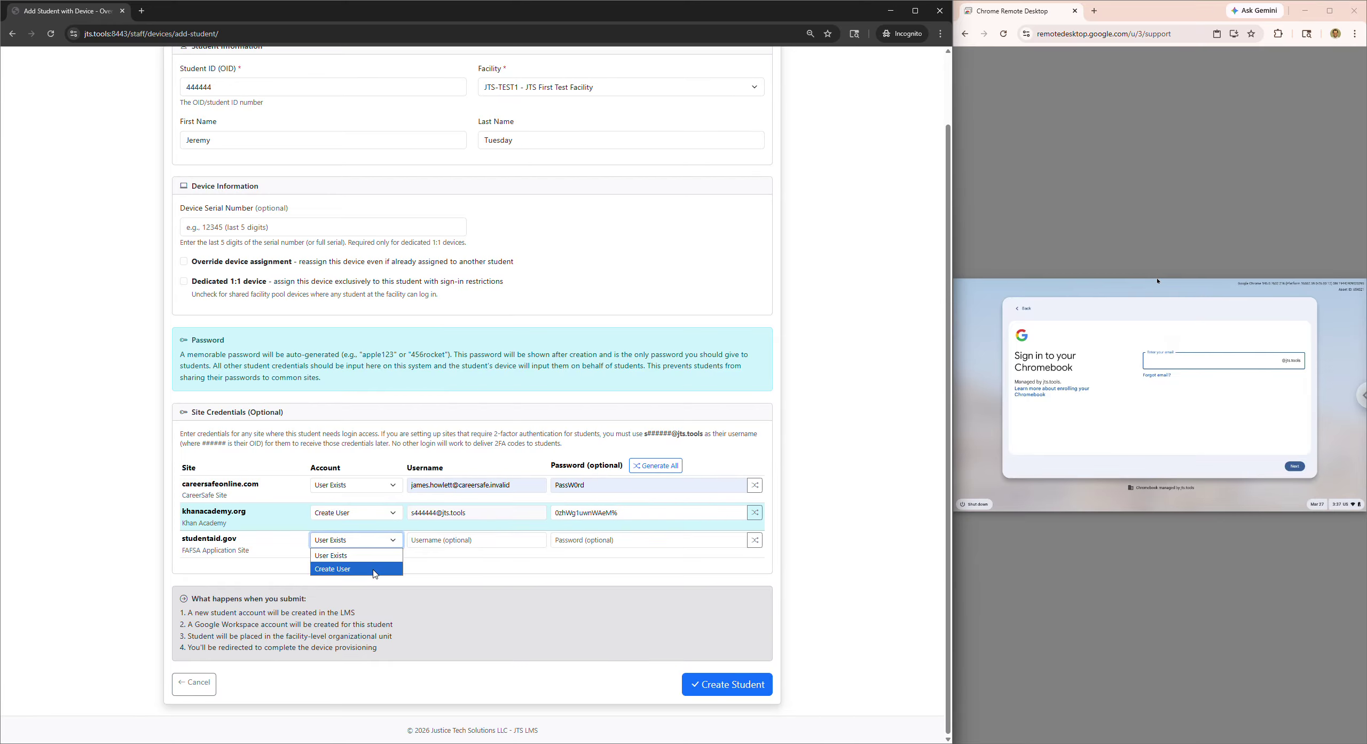
left_click(375, 572)
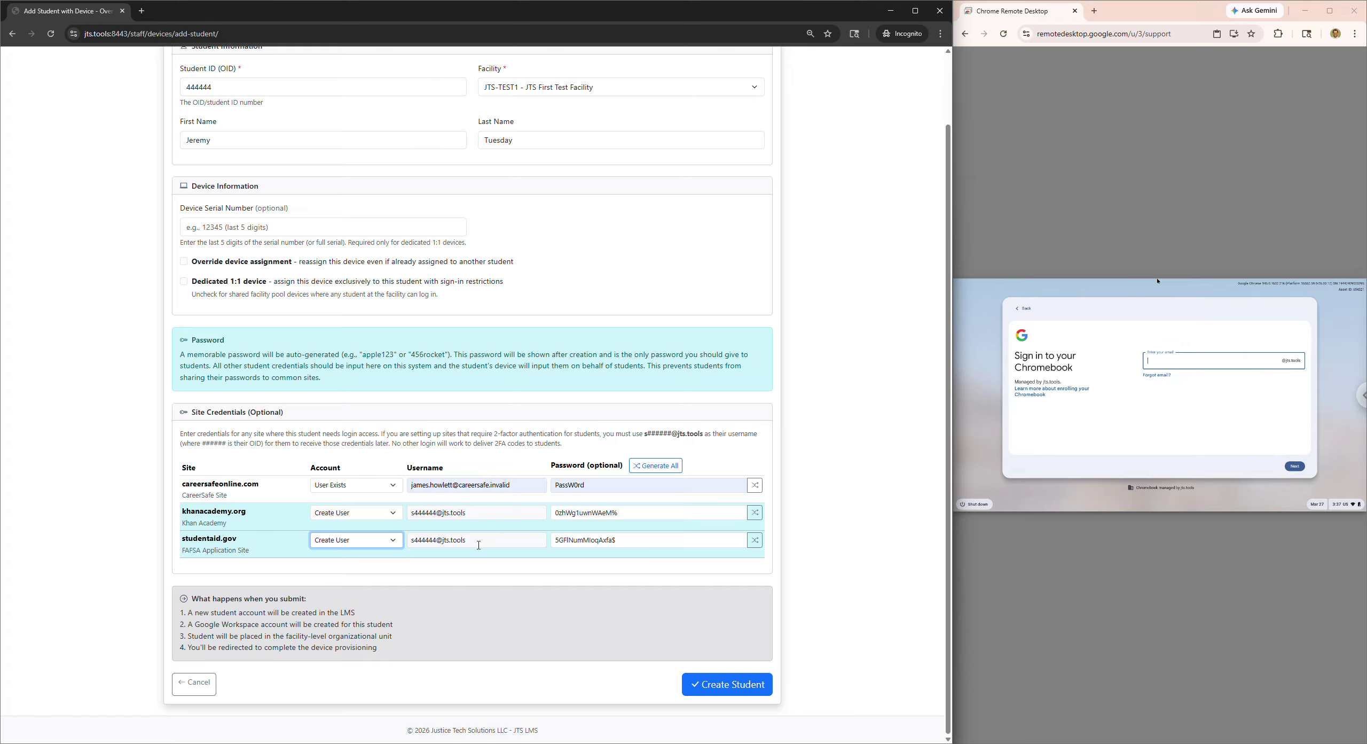
left_click_drag(469, 543, 414, 544)
left_click(465, 540)
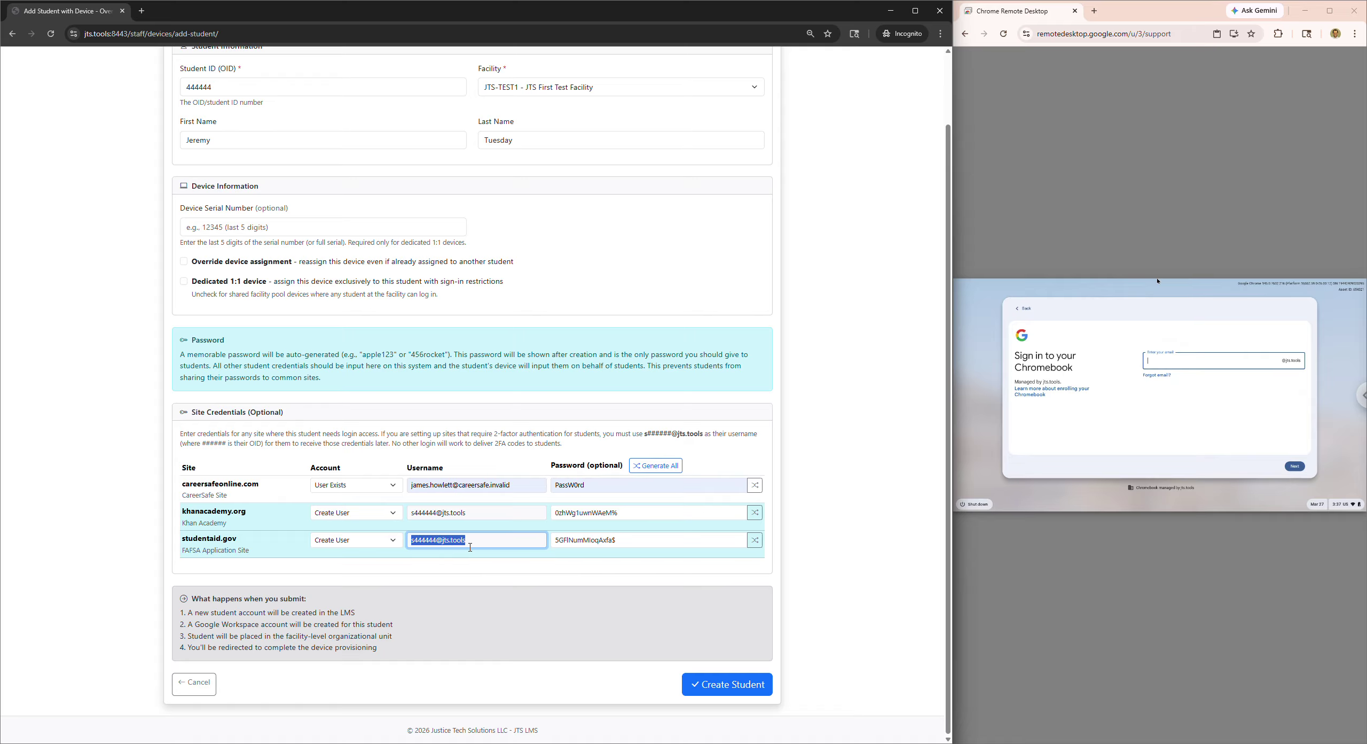
left_click(491, 546)
left_click(719, 689)
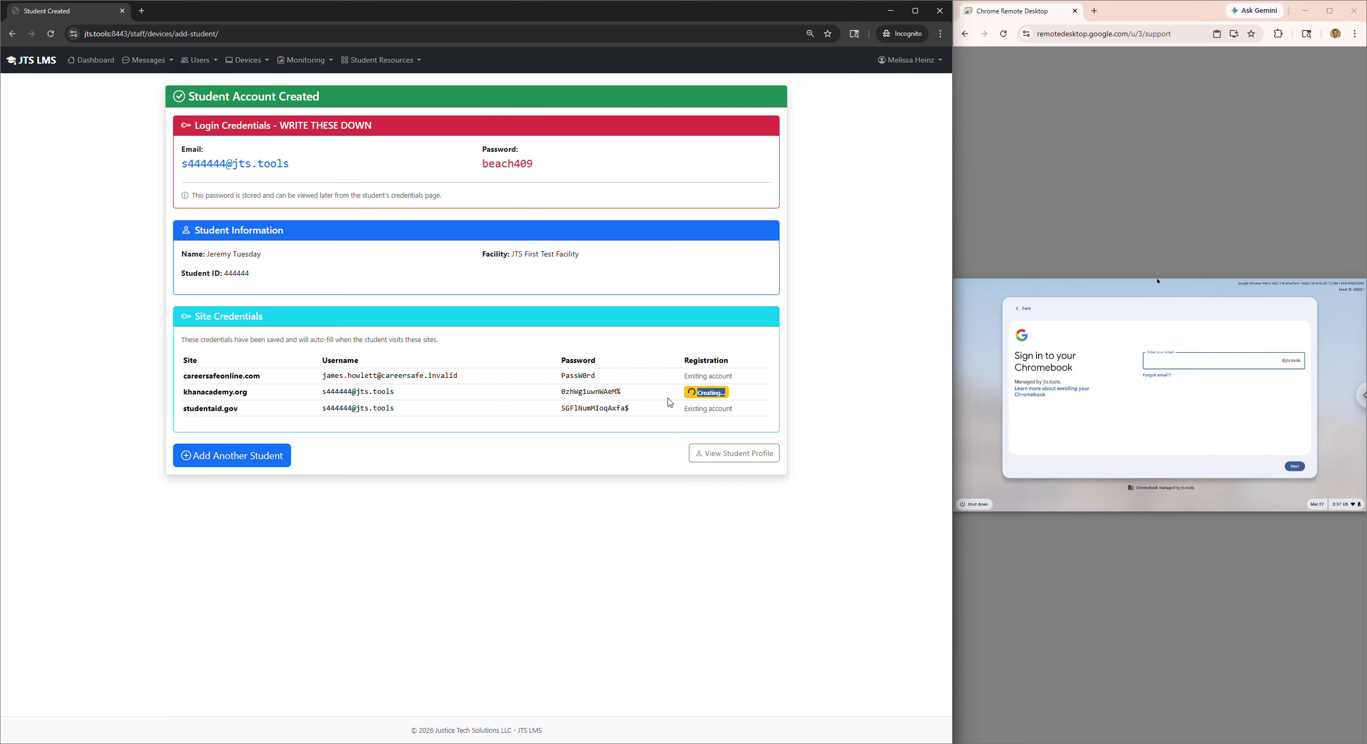
- Drag the window divider left to enlarge the Chrome Remote Desktop Chromebook view
left_click_drag(953, 401, 376, 418)
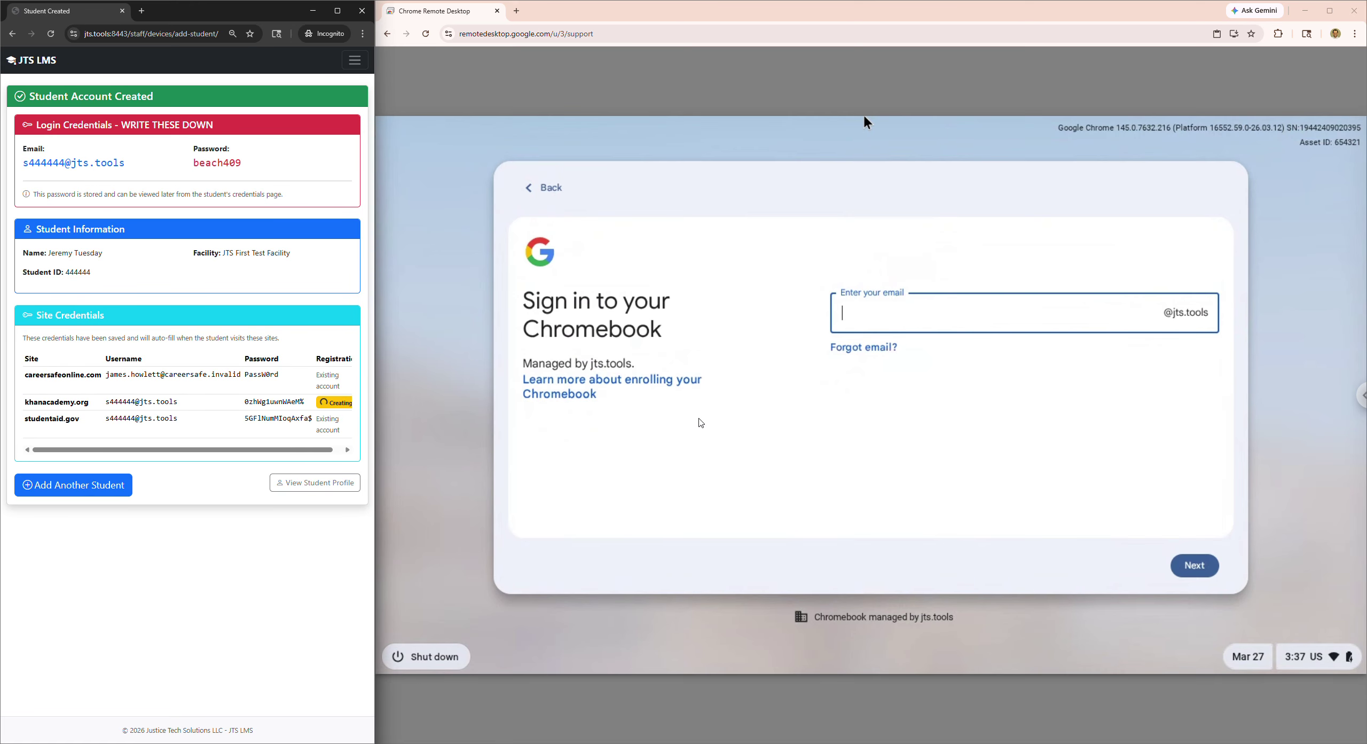
- Copy the new student's email from JTS LMS and enter it on the Chromebook sign-in
left_click_drag(126, 164, 71, 166)
triple_click(134, 168)
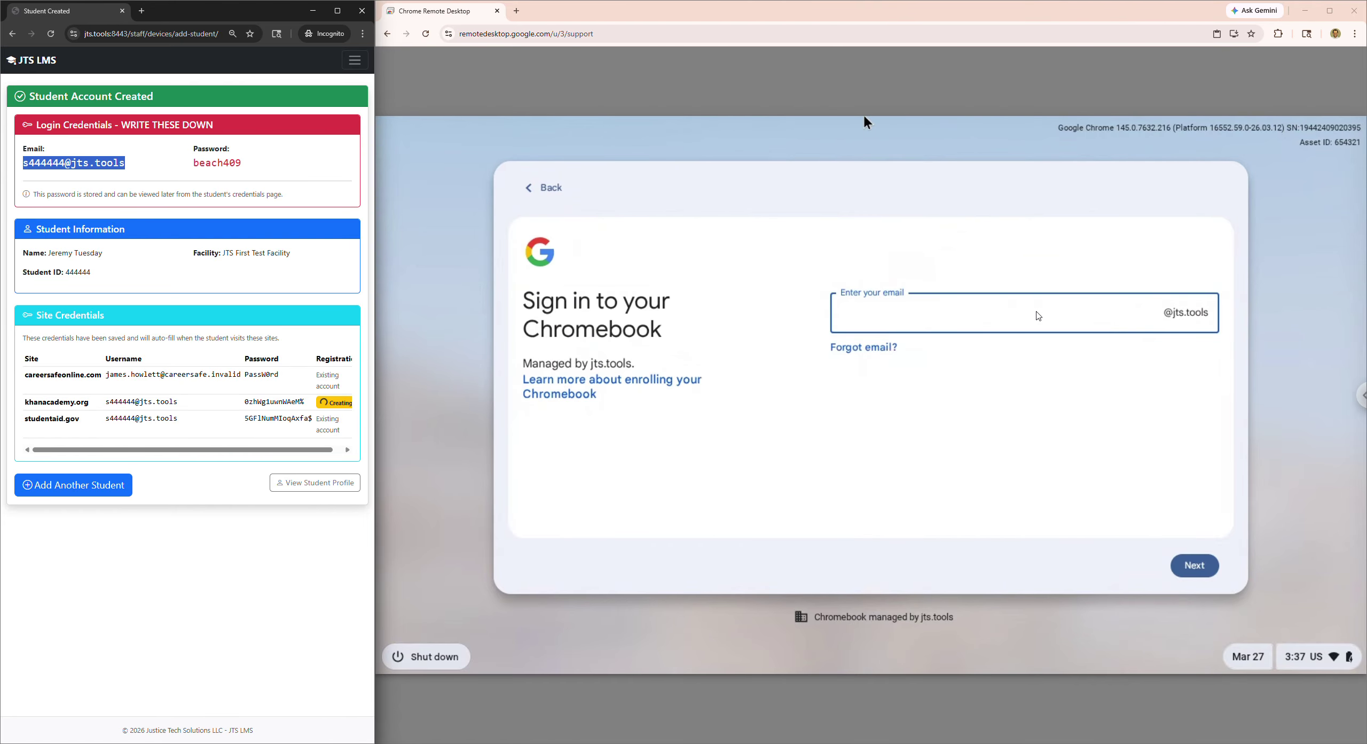
left_click(1030, 310)
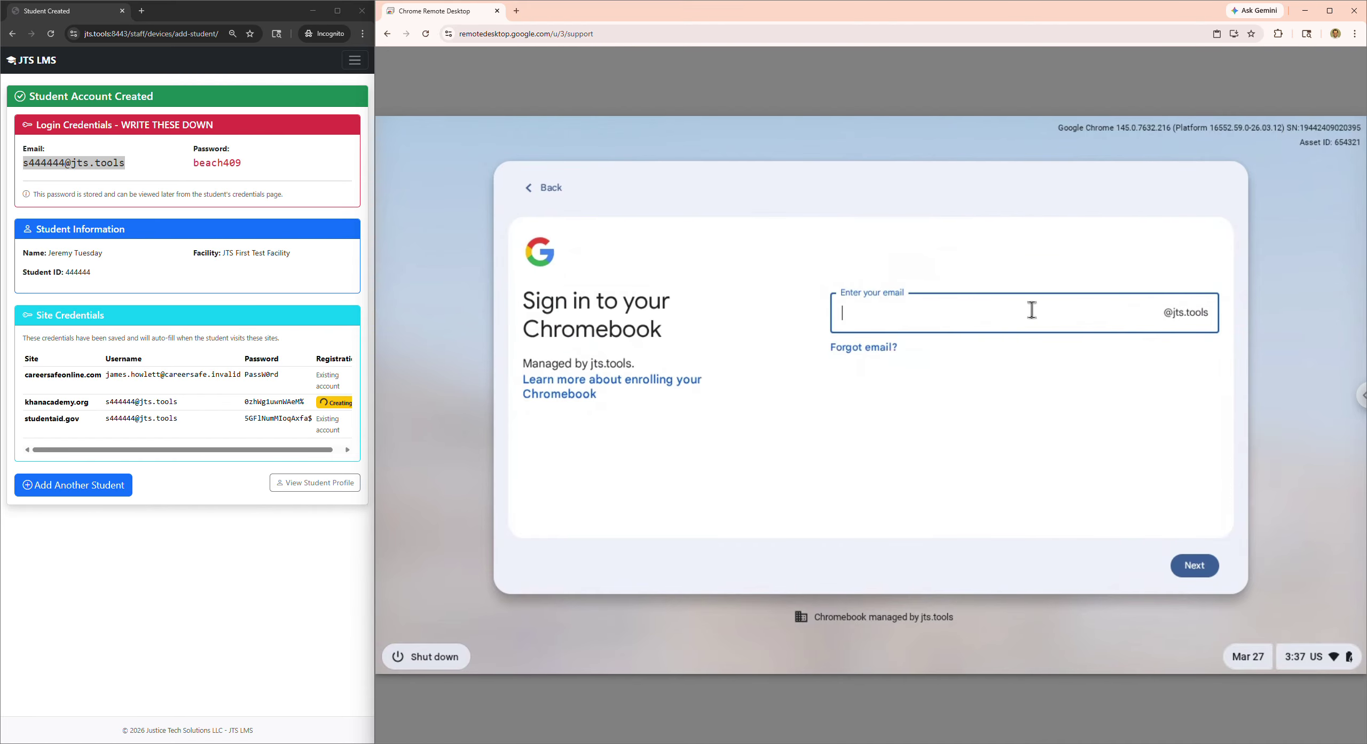
type("s444444")
left_click(1213, 566)
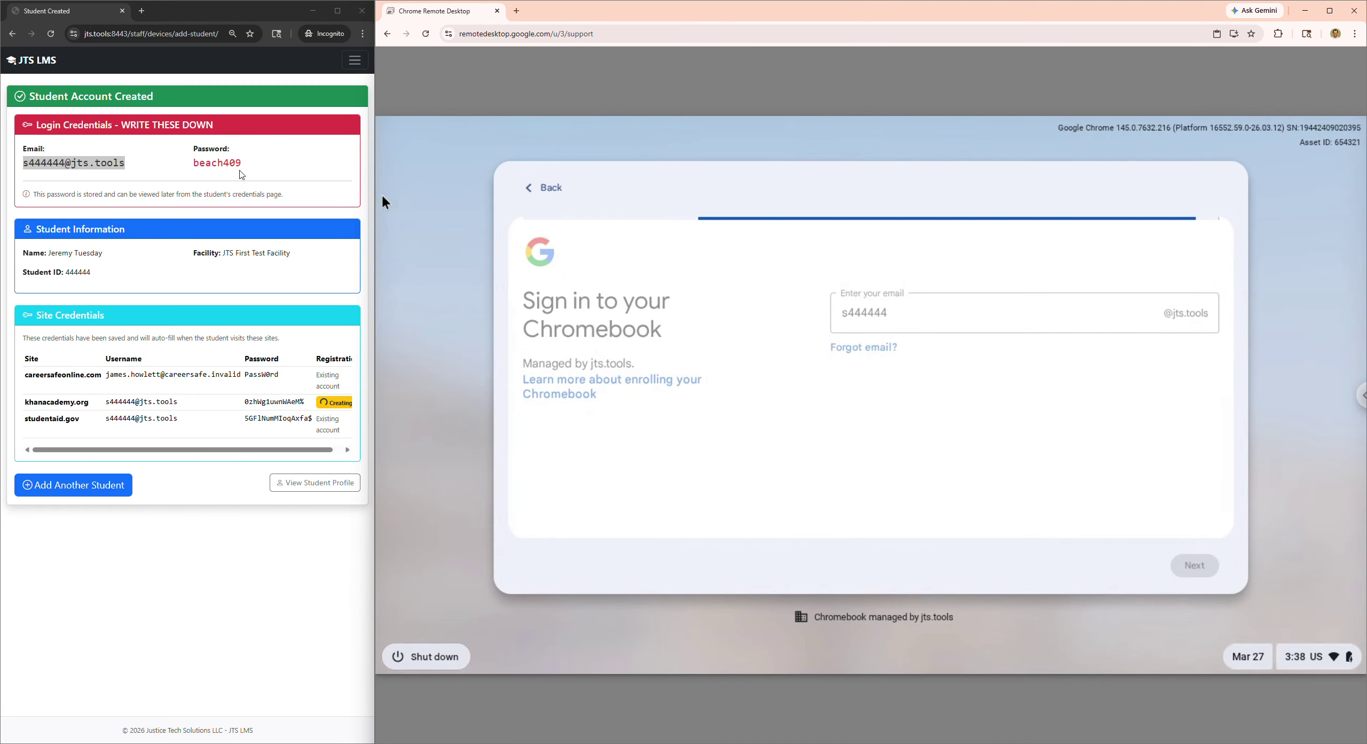
- Enter the student's password on the Chromebook and accept the terms and data settings
left_click_drag(242, 163, 193, 164)
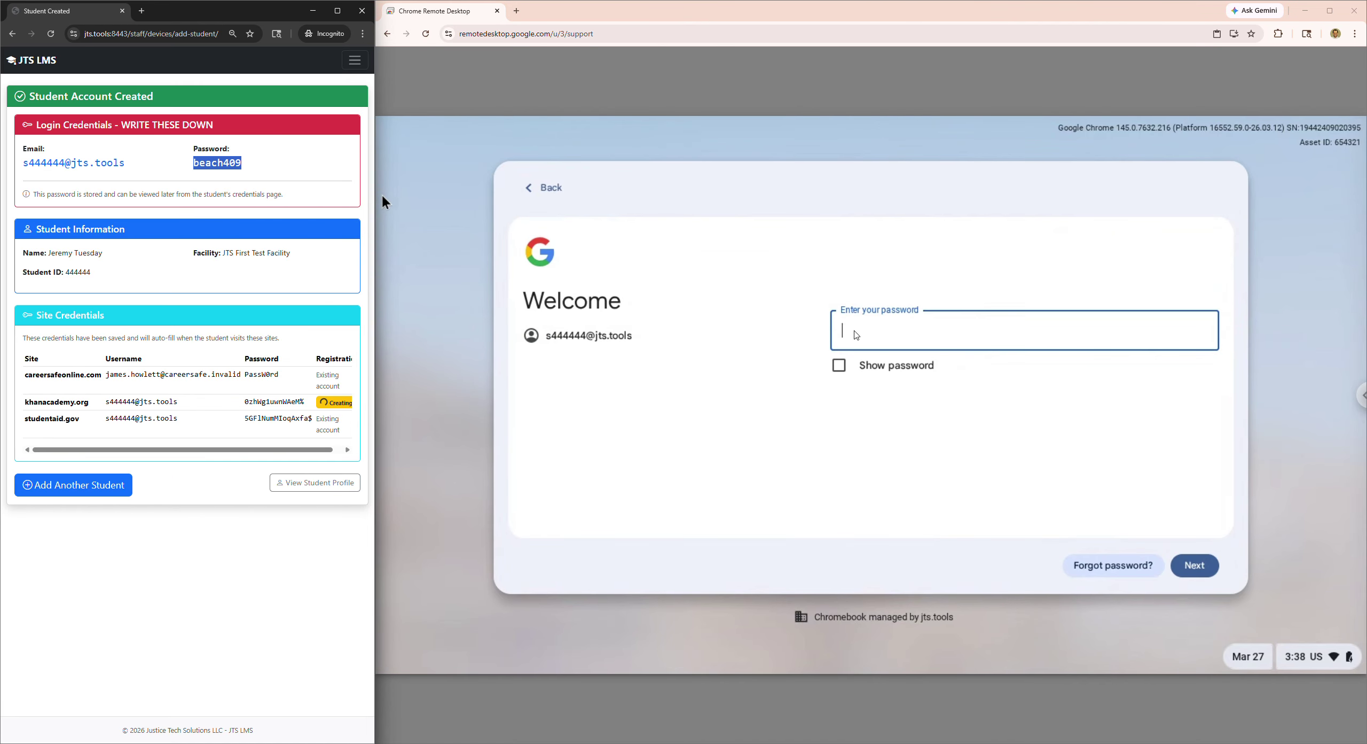
left_click(897, 332)
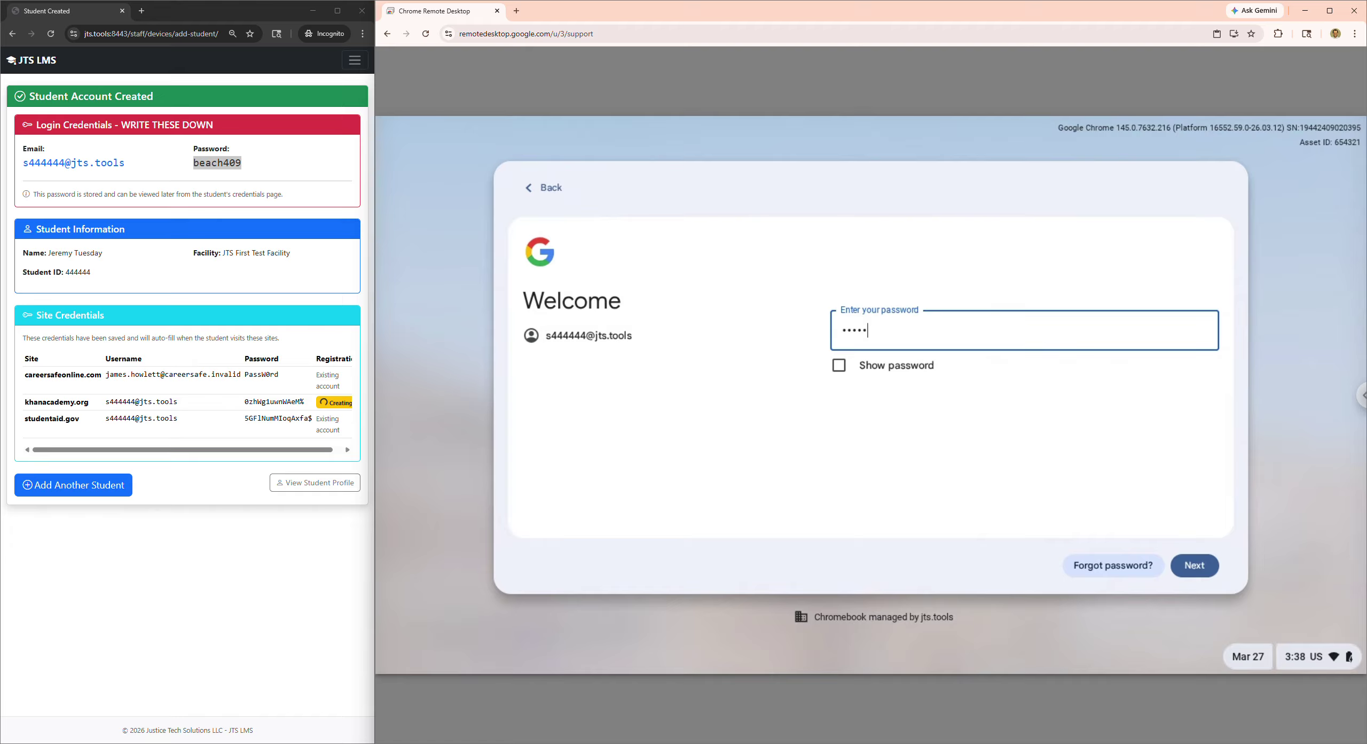
key("Return")
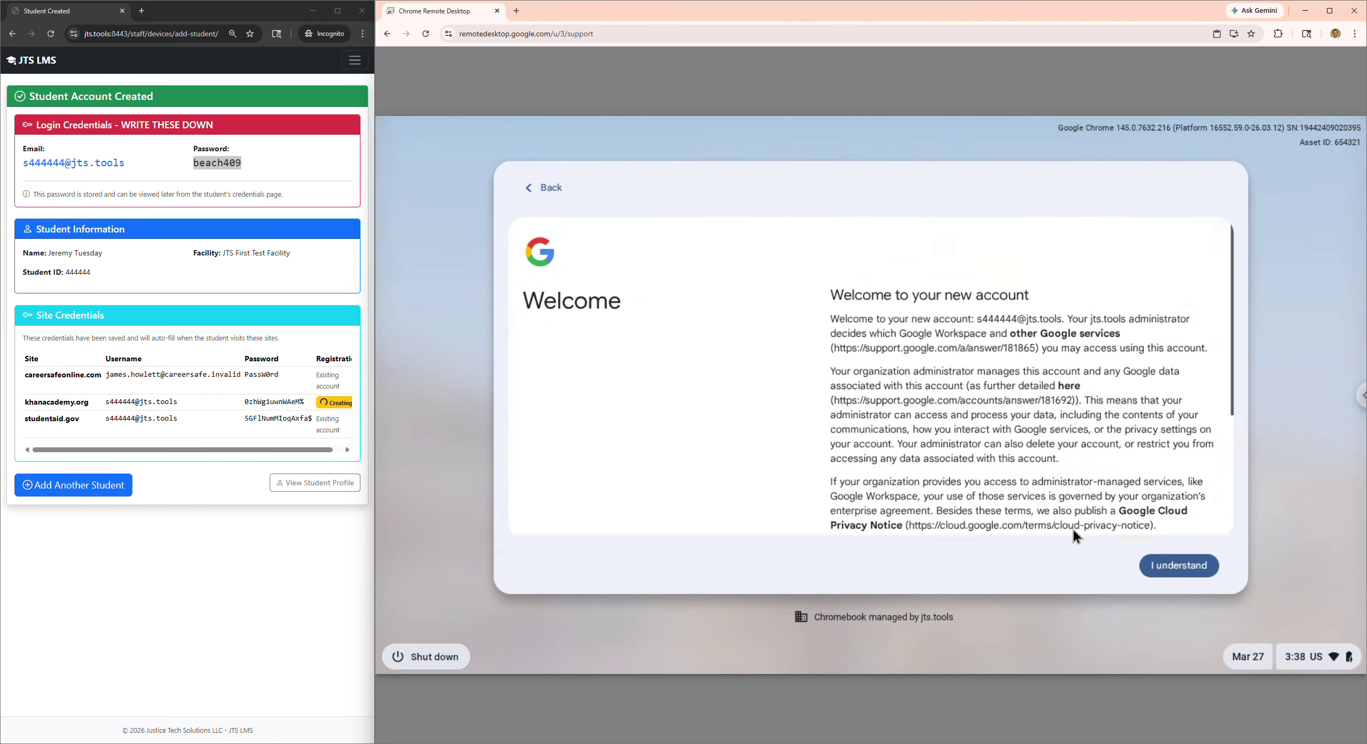
left_click(1158, 561)
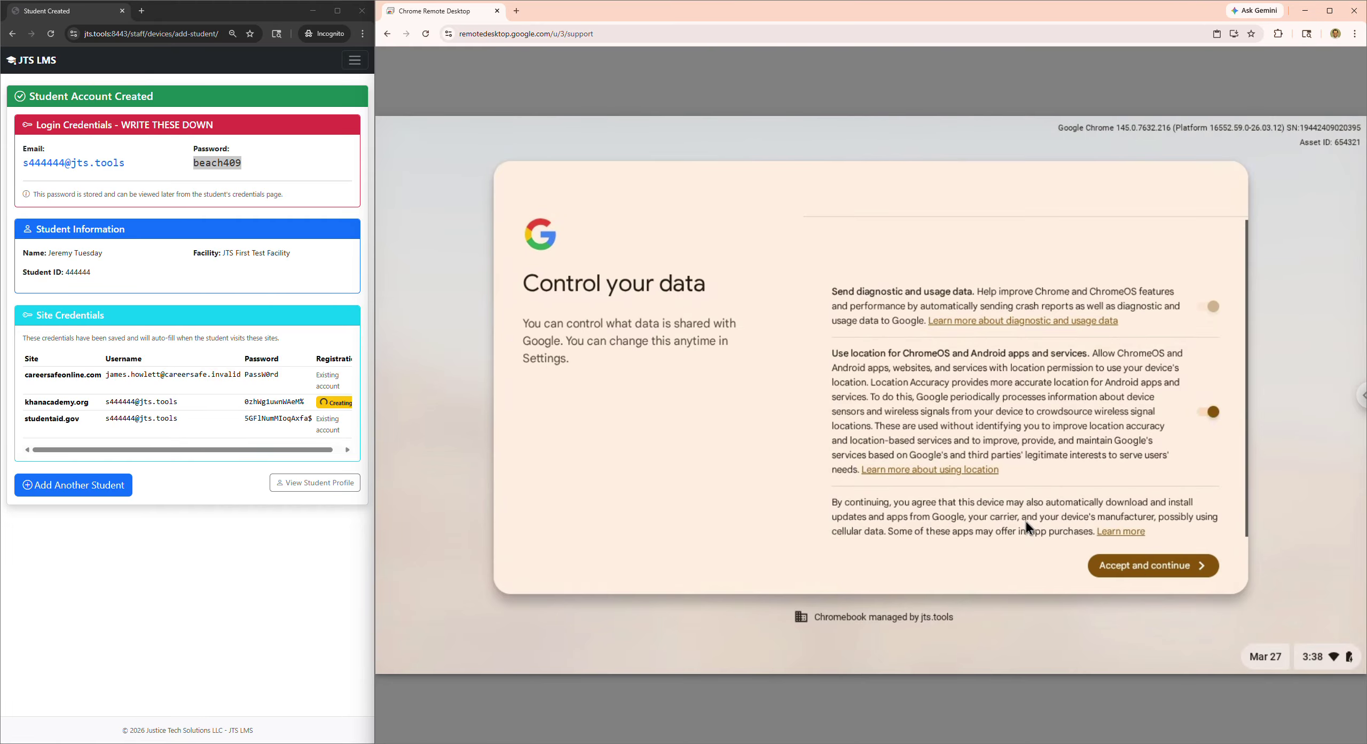
left_click(1194, 569)
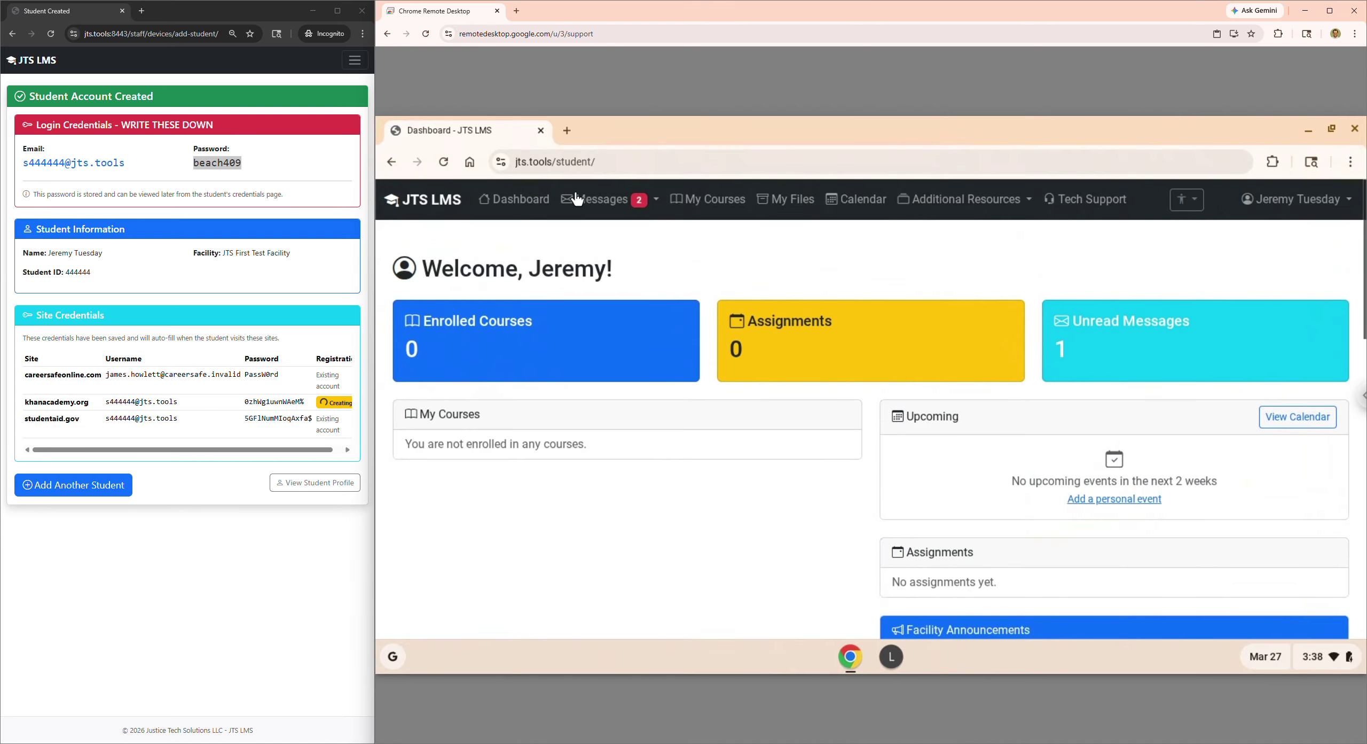
- Scroll the student dashboard to the resource tiles and open the CareerSafe site
left_click_drag(455, 270, 626, 284)
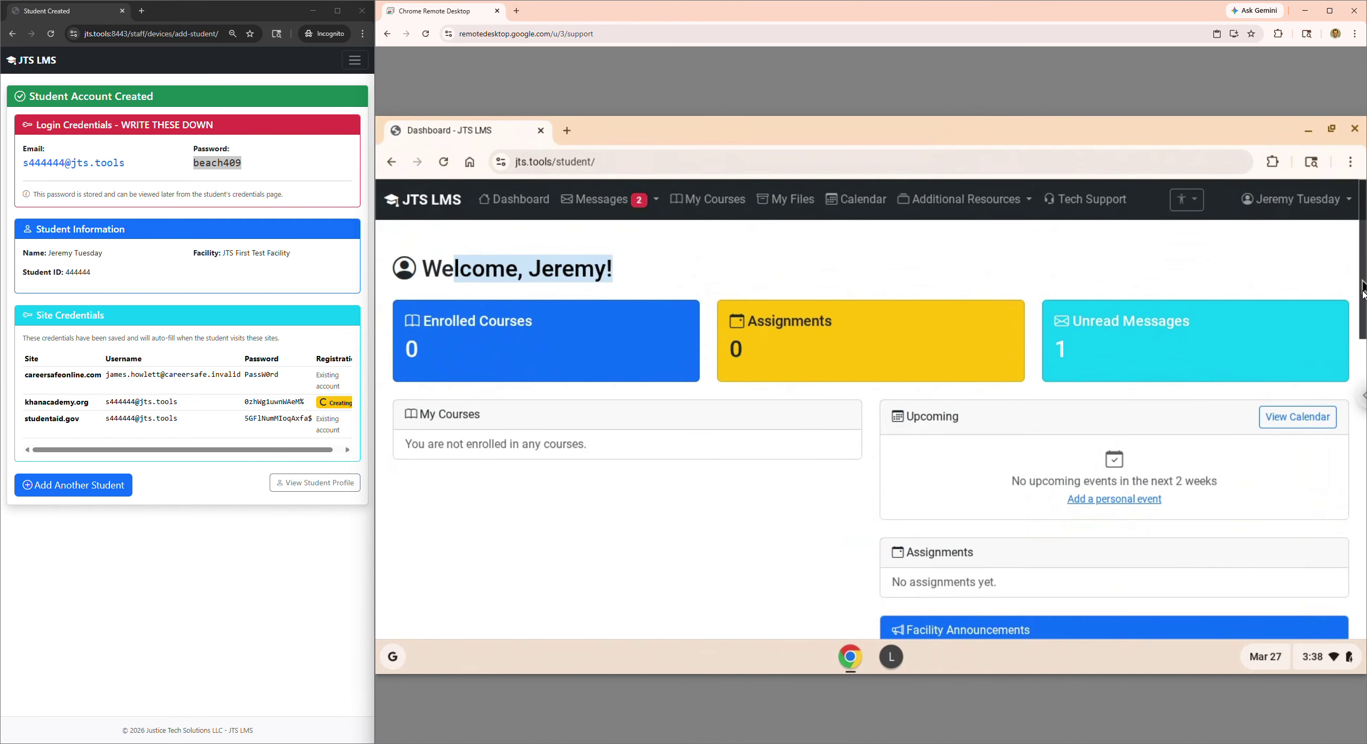
left_click_drag(1360, 286, 1364, 566)
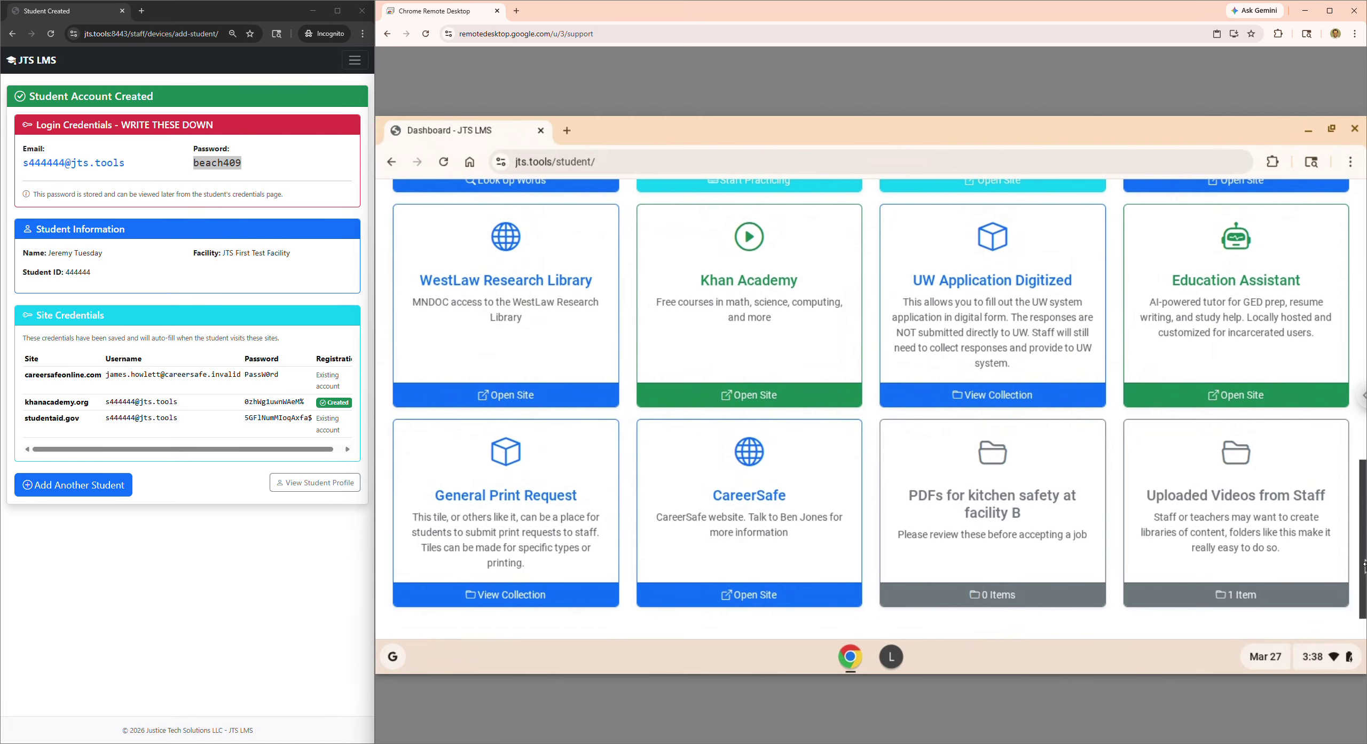
left_click(764, 532)
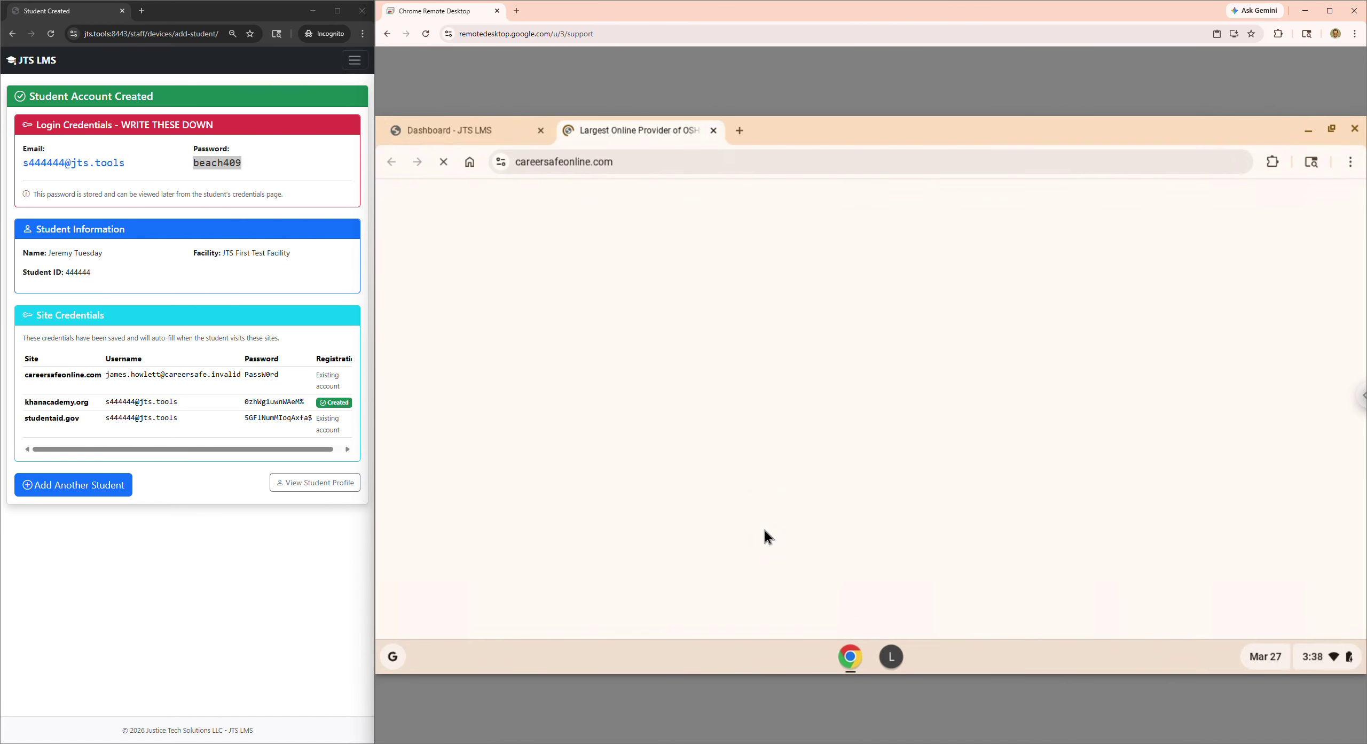
- Review the stored CareerSafe login in JTS LMS and go to the CareerSafe sign-in page
left_click_drag(106, 375, 231, 380)
double_click(251, 374)
left_click(1308, 212)
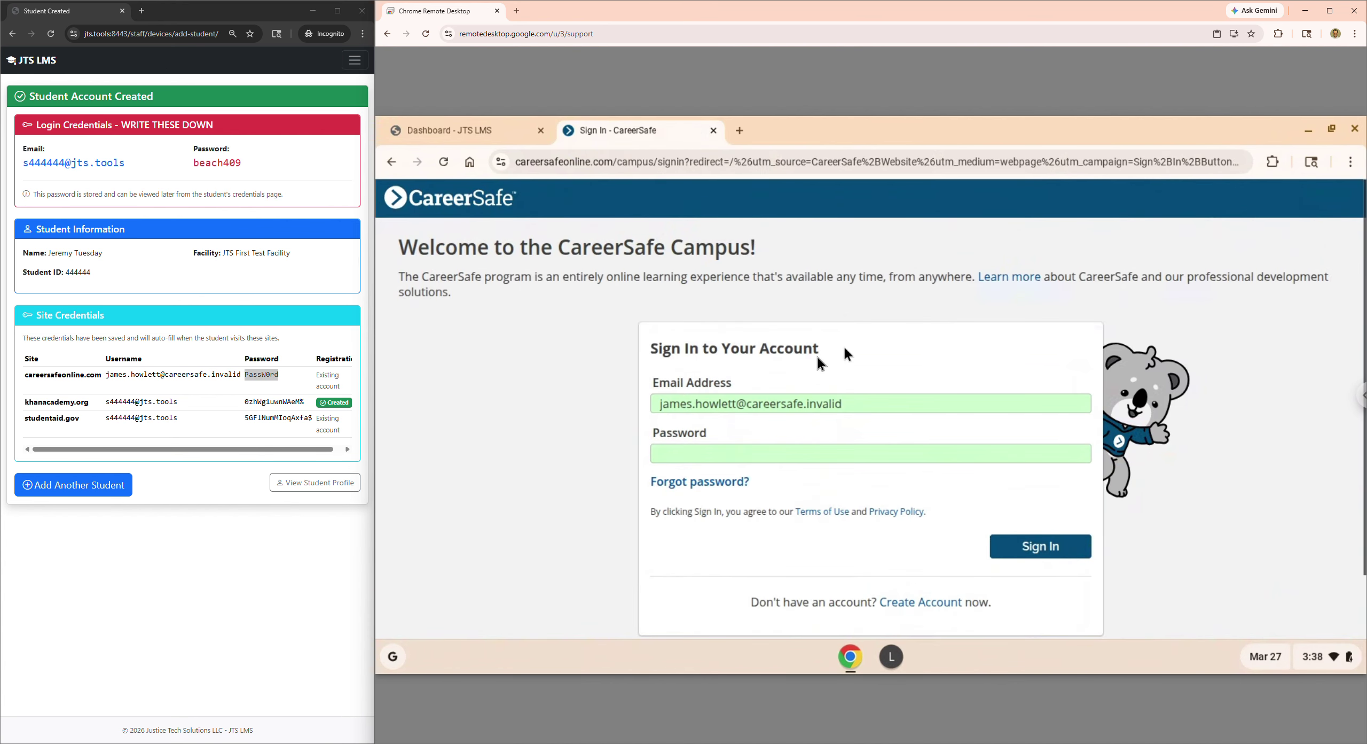
left_click_drag(738, 386, 670, 376)
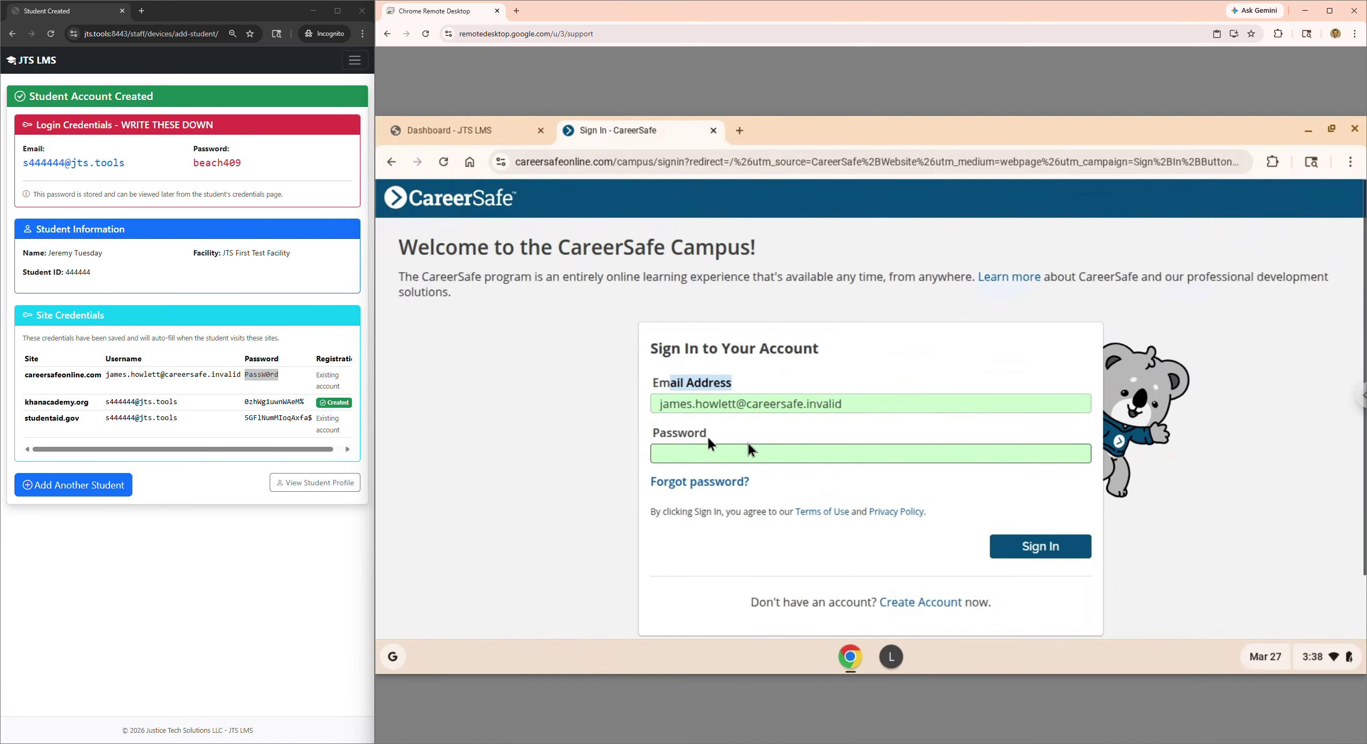
left_click(213, 388)
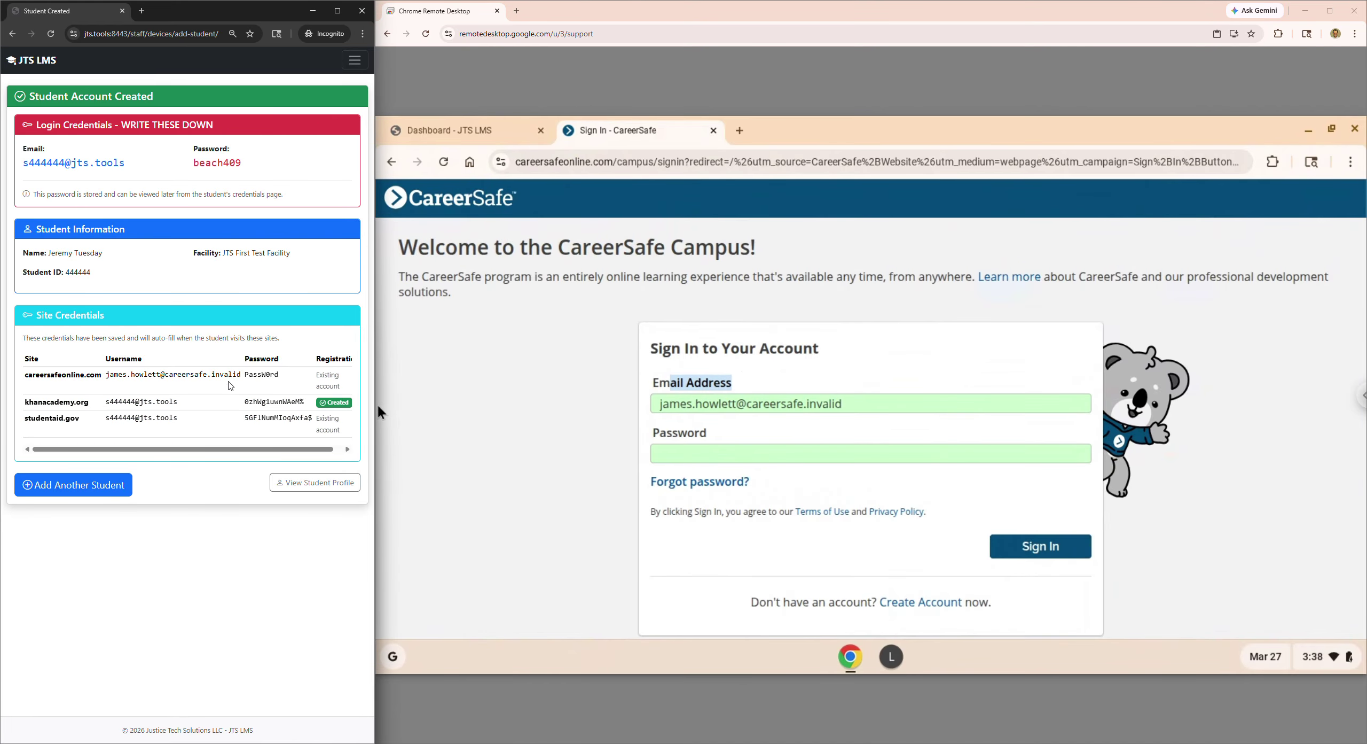
- Check the auto-filled Email Address and Password fields and sign in to CareerSafe
left_click(908, 414)
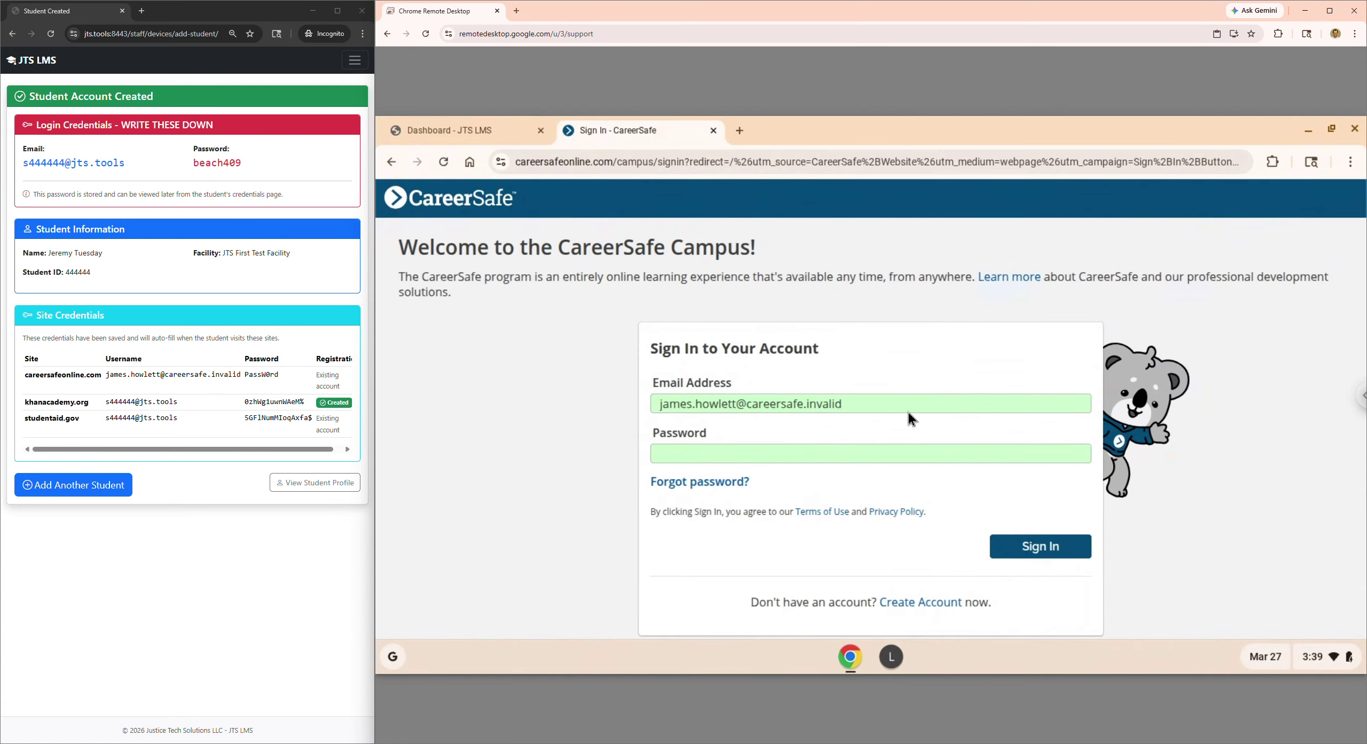
left_click(895, 460)
left_click(873, 408)
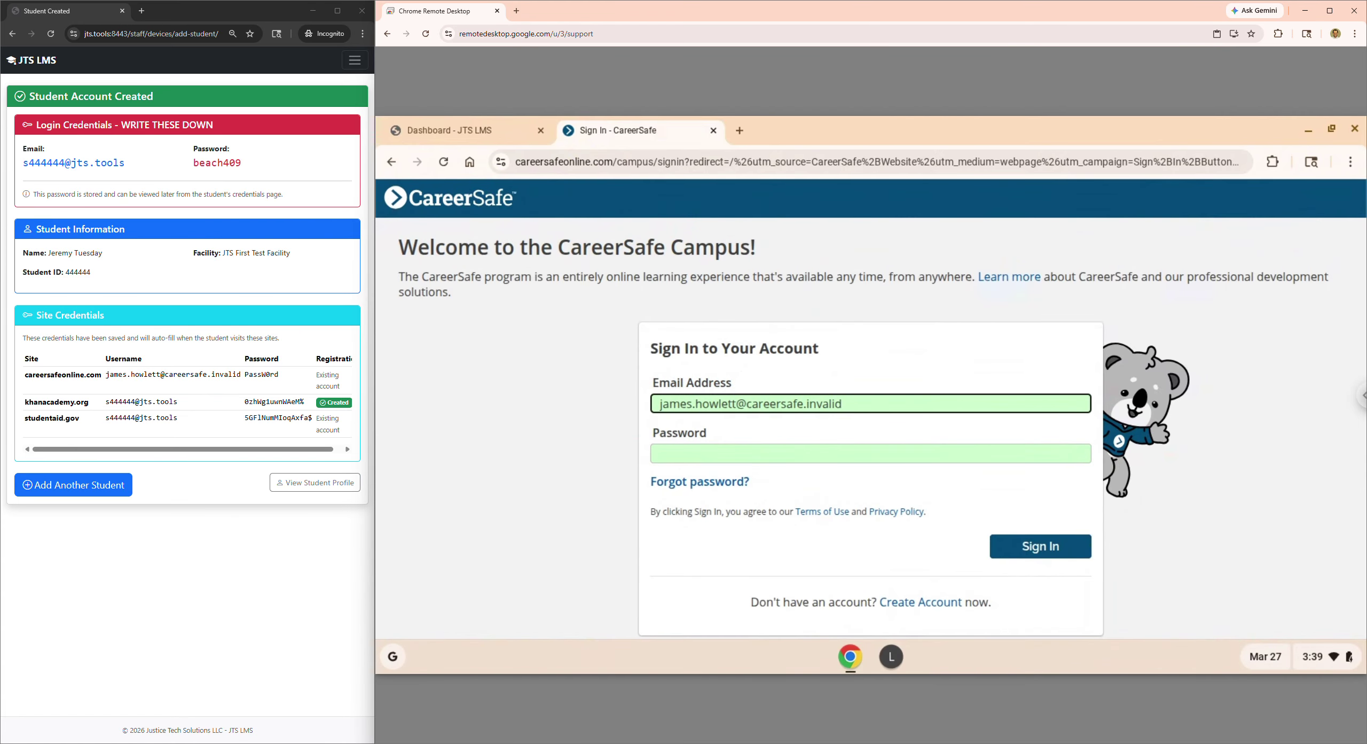
left_click(783, 449)
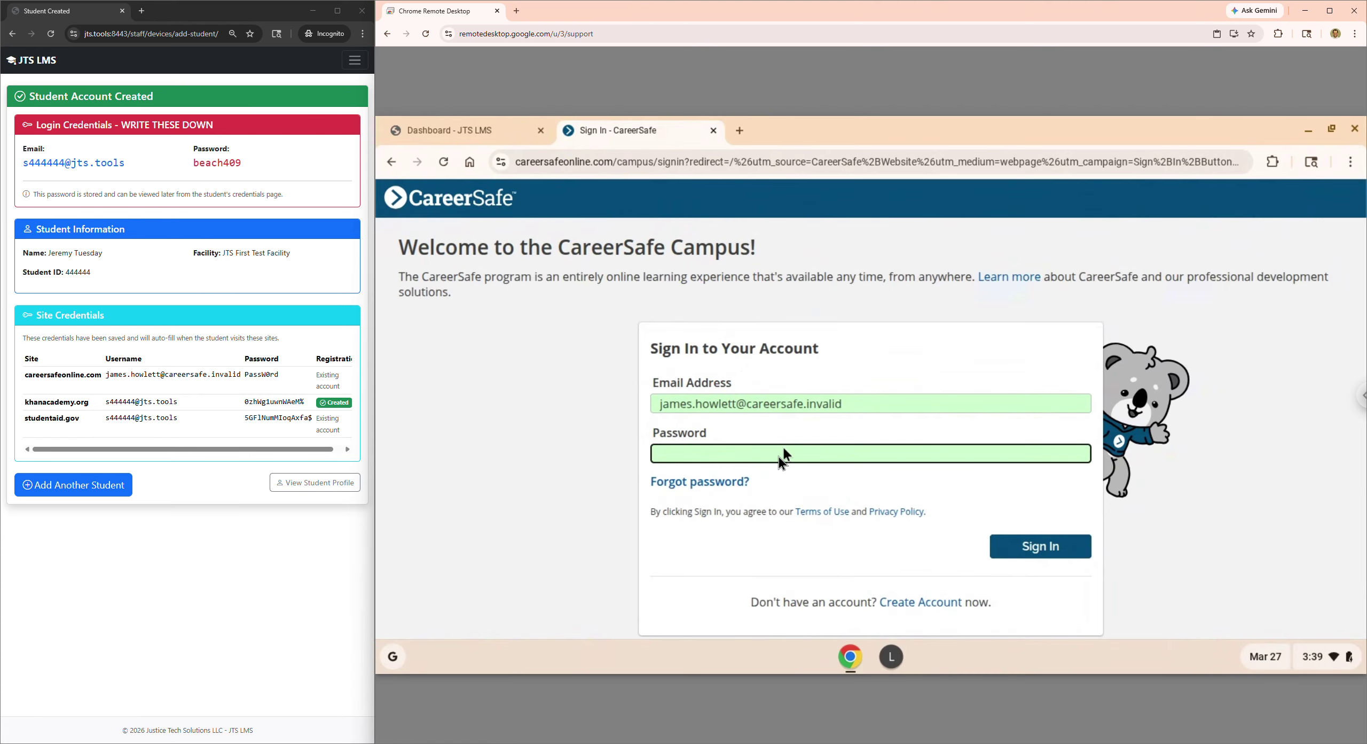
left_click(909, 387)
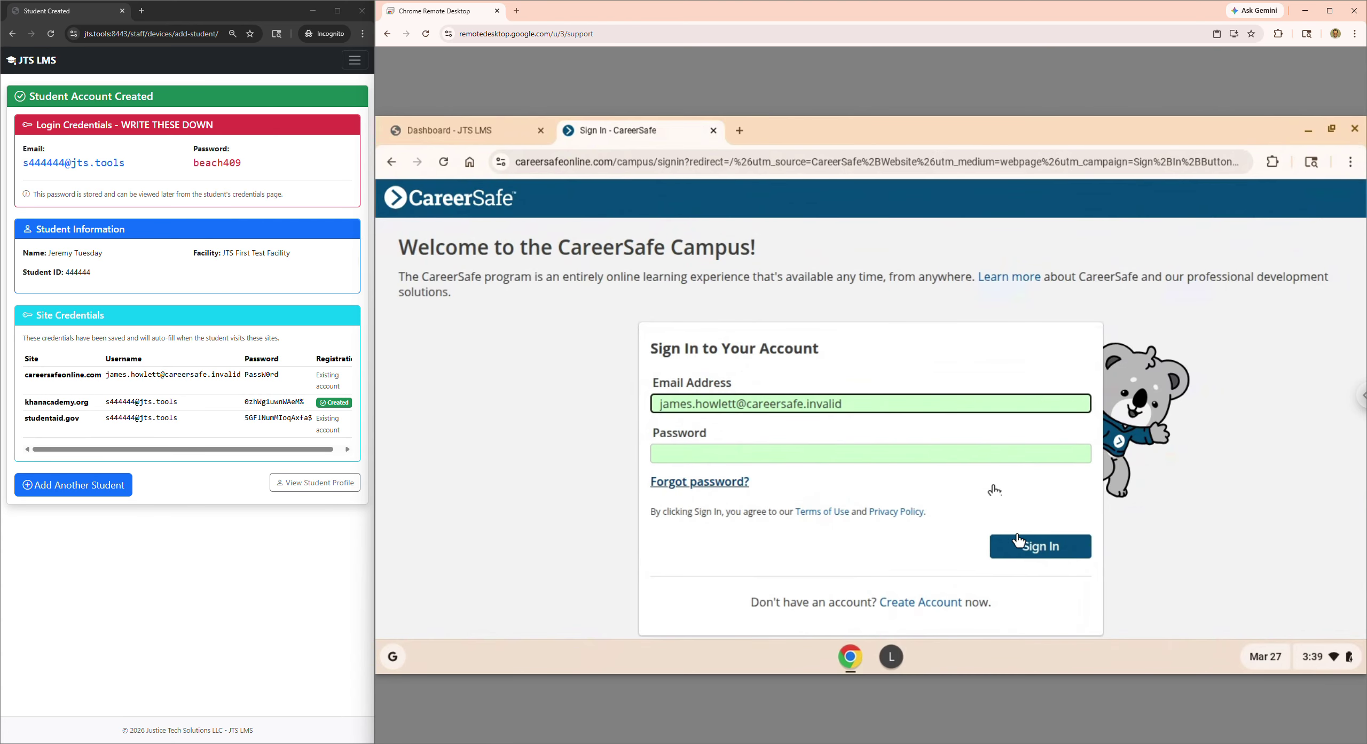
left_click(1037, 548)
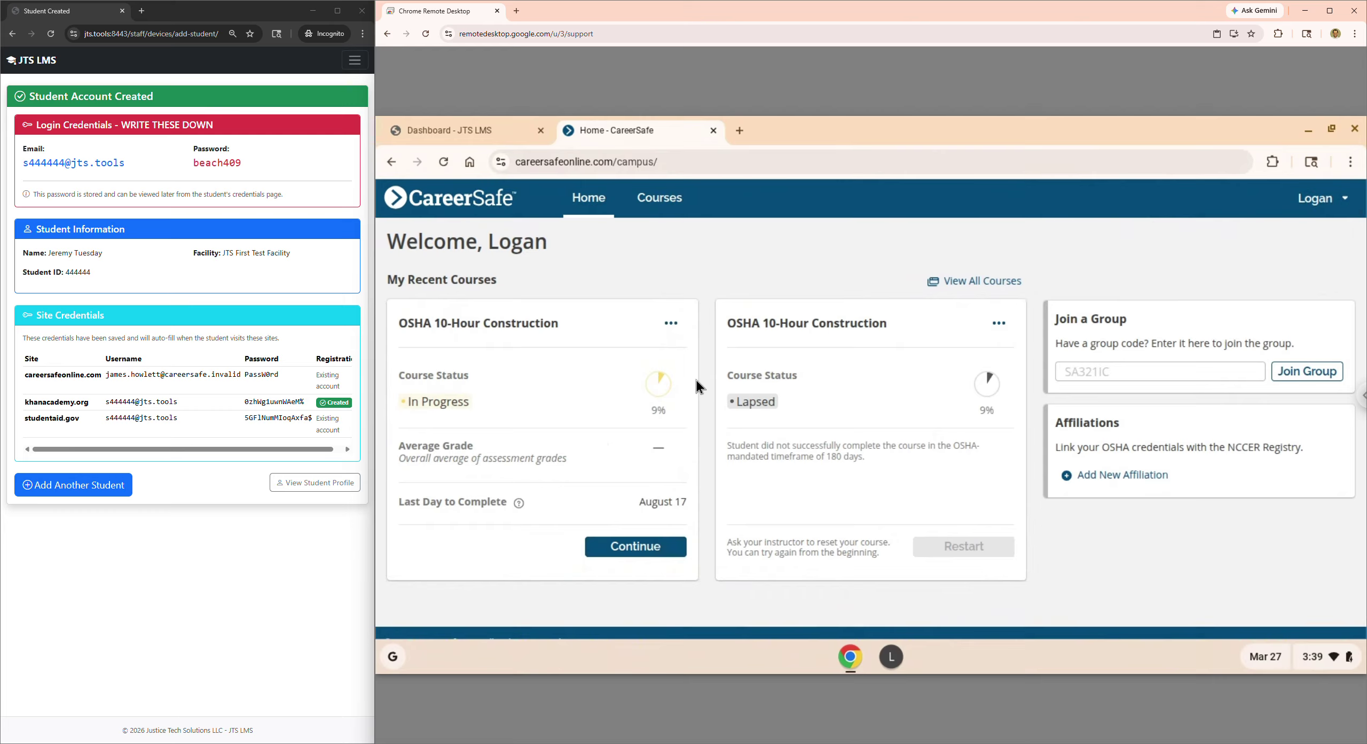
- Open Khan Academy from the dashboard, dismiss the cookie notice, and go to Log in
left_click(450, 137)
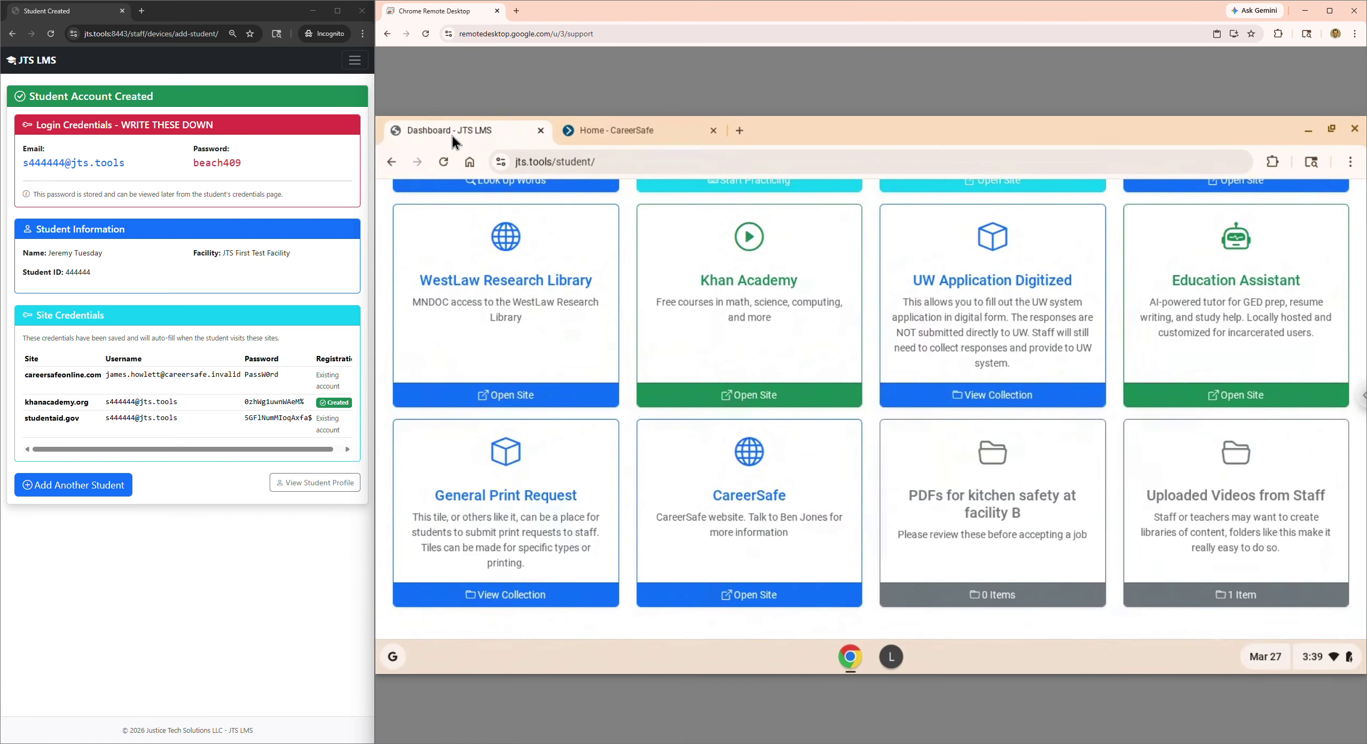
left_click(752, 309)
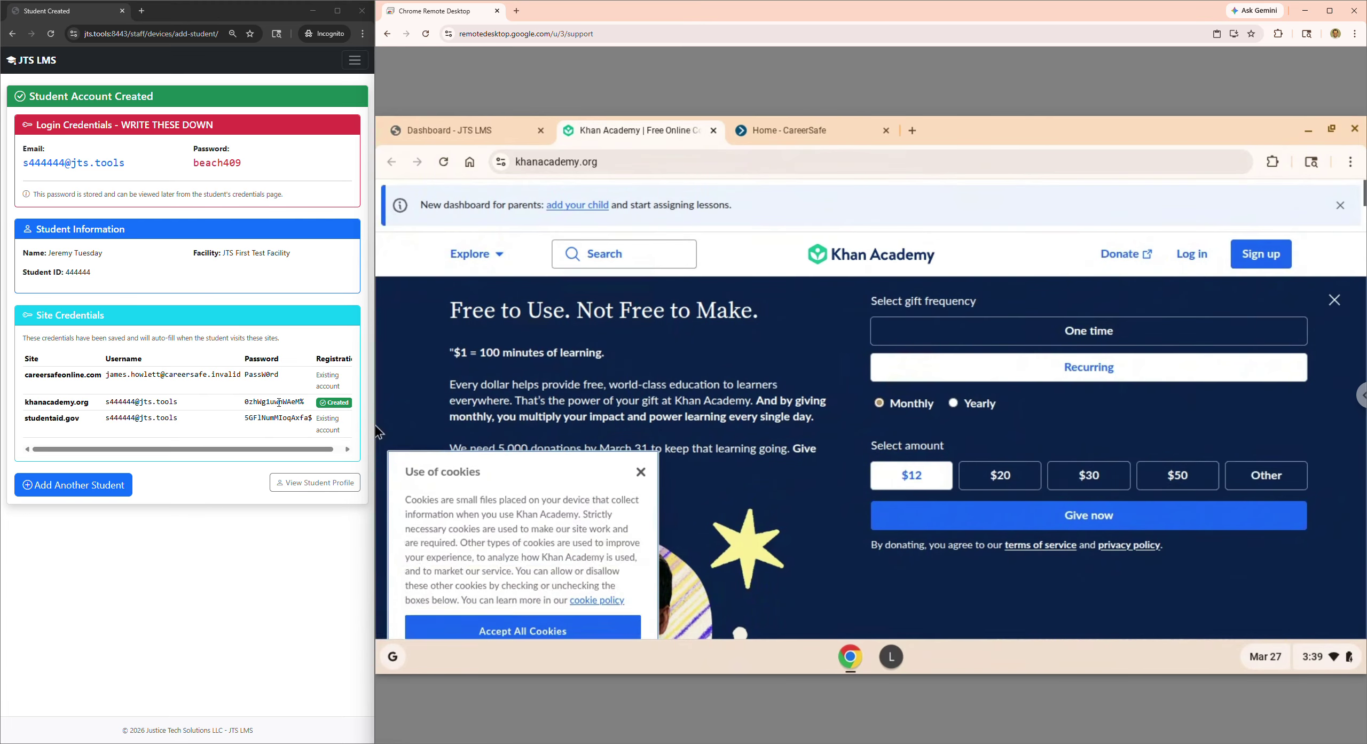
left_click_drag(304, 402, 250, 404)
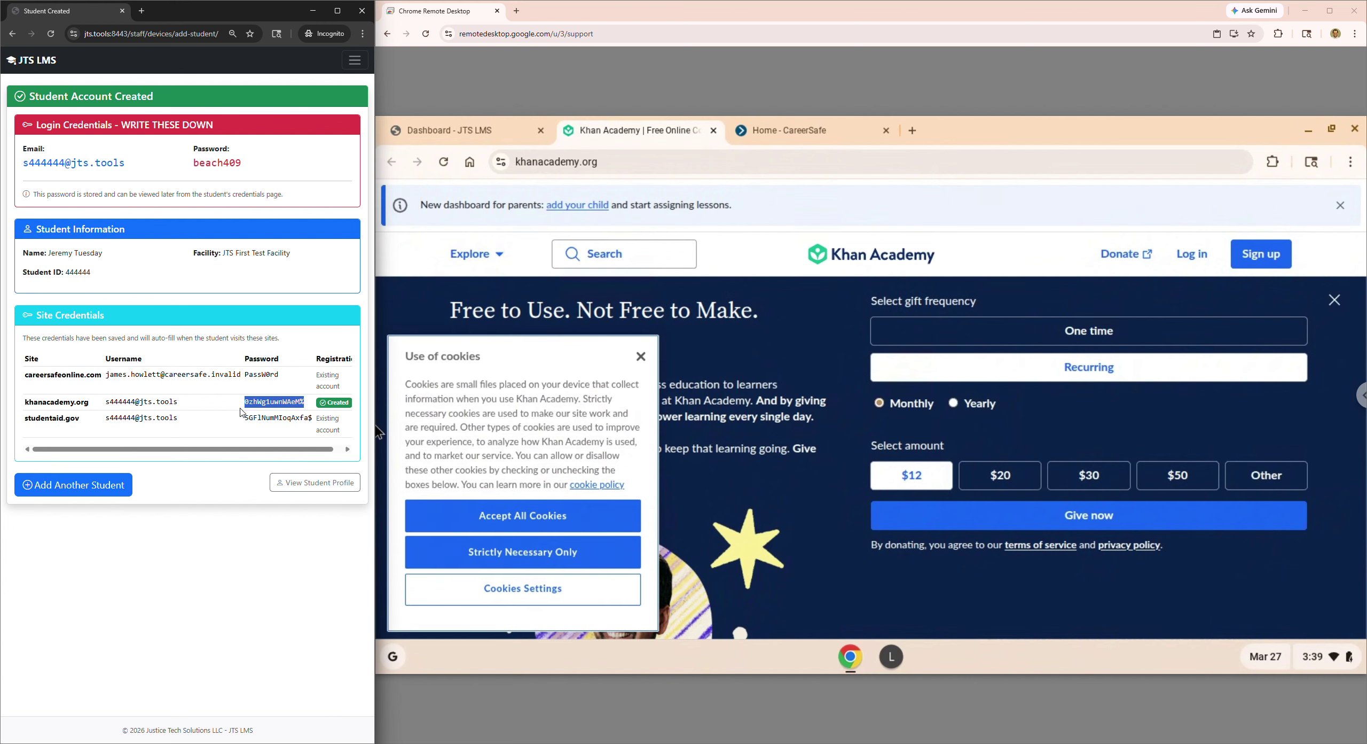
left_click(641, 357)
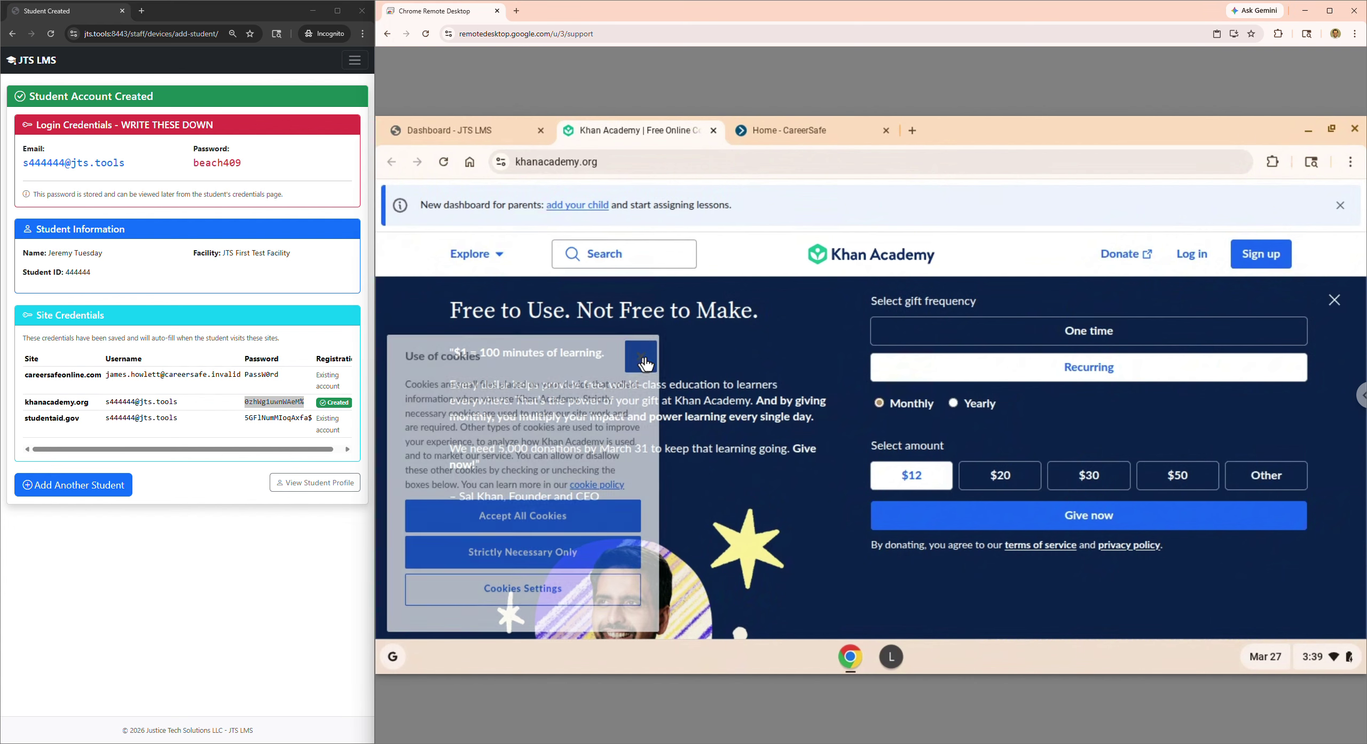
left_click(1199, 255)
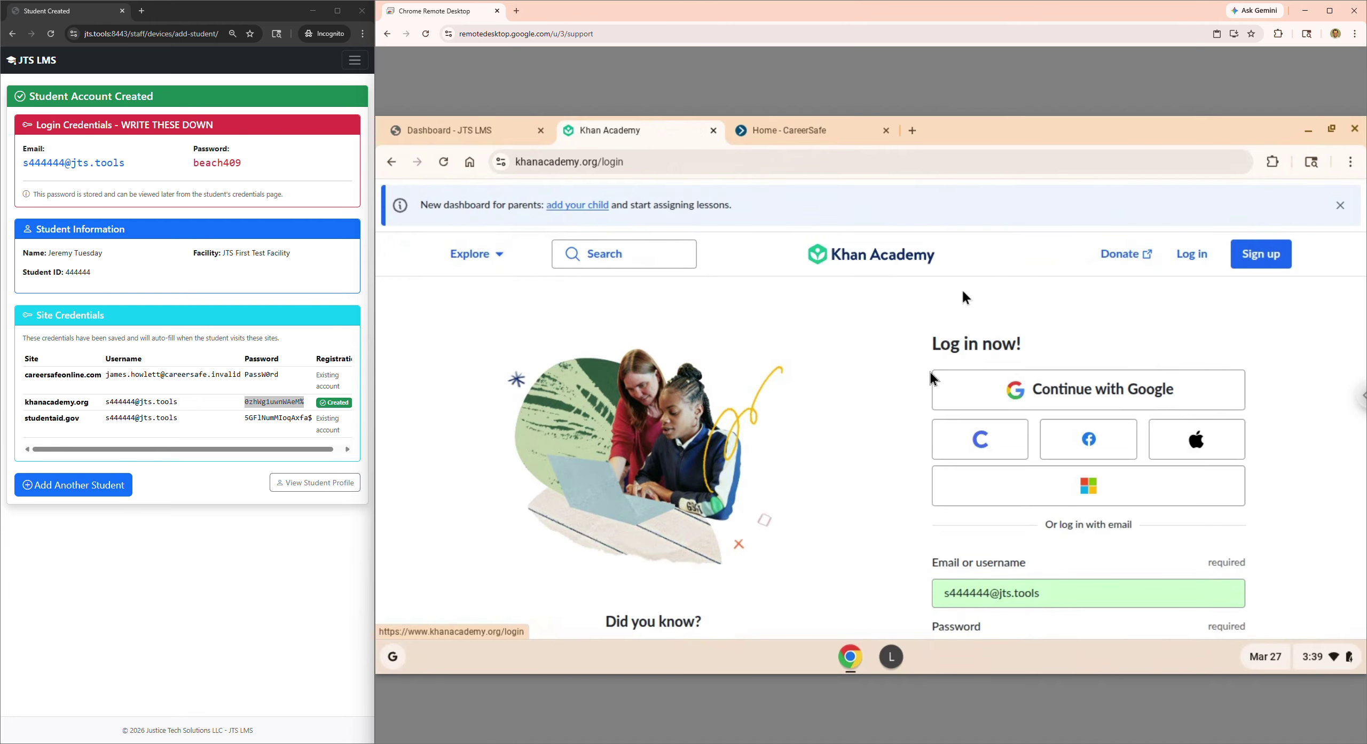
- Try the Google and Clever sign-in options, which are blocked, and return to login
scroll(946, 500, "down", 4)
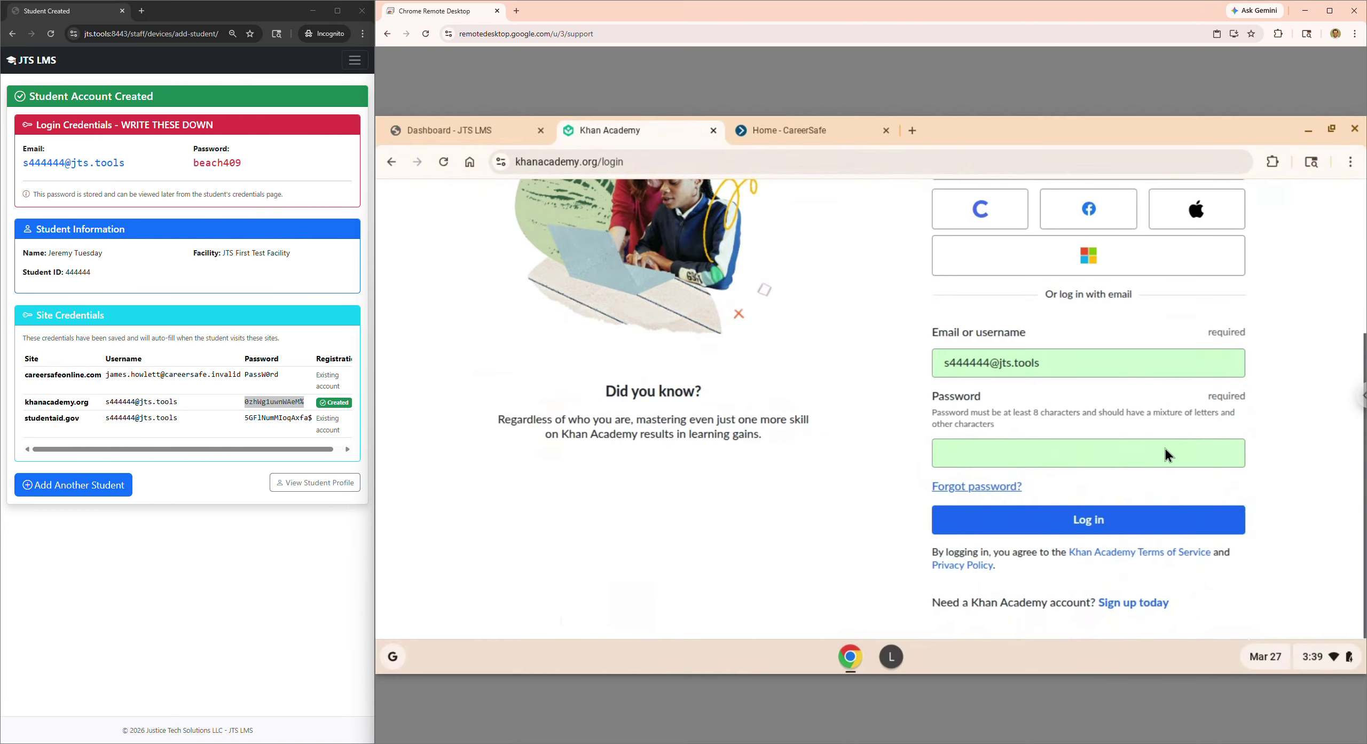
scroll(1365, 492, "up", 3)
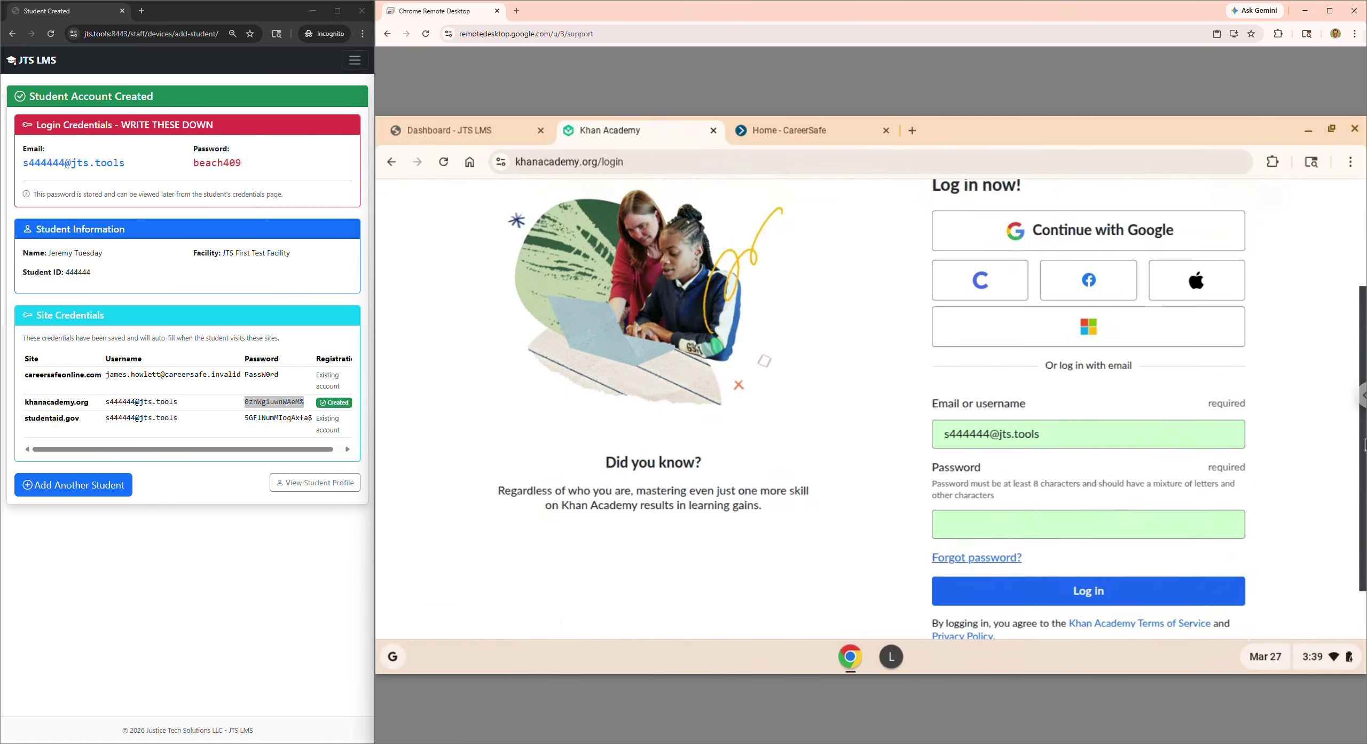
left_click(1074, 254)
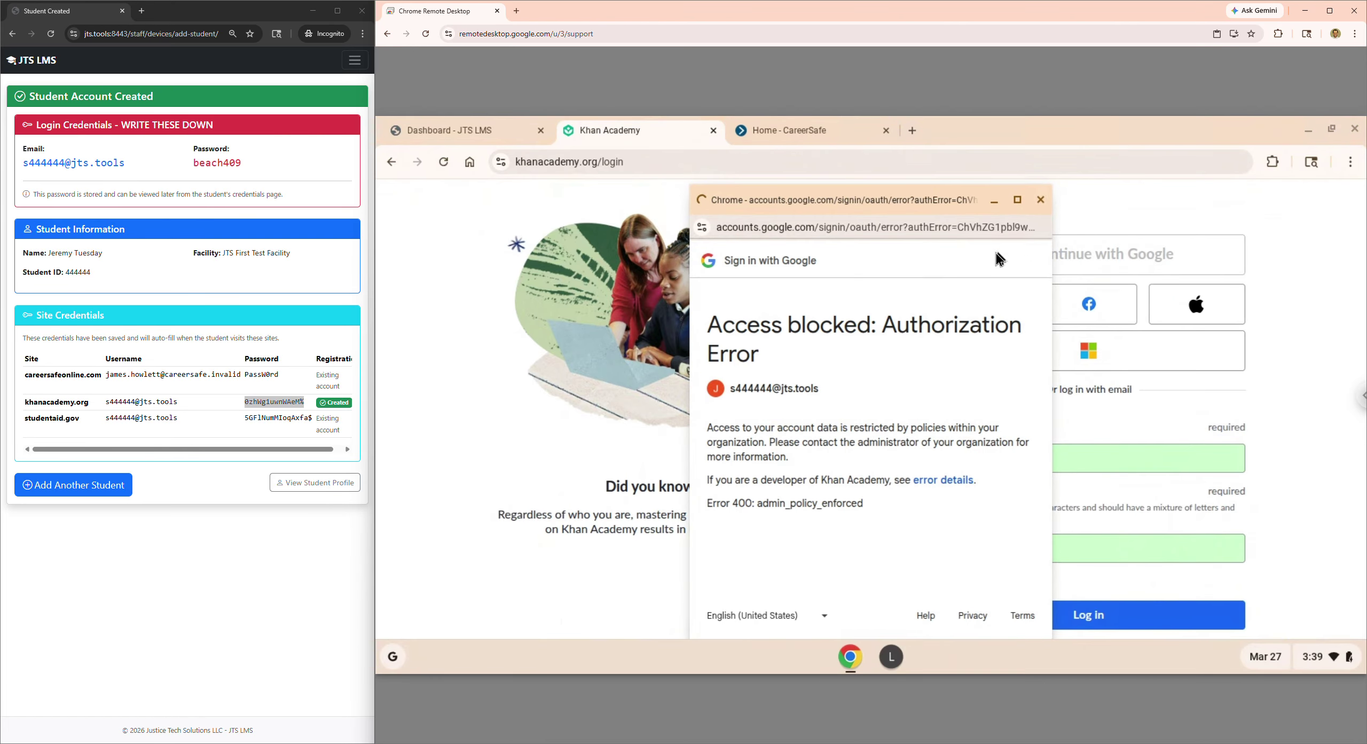
left_click(1042, 200)
left_click(1024, 291)
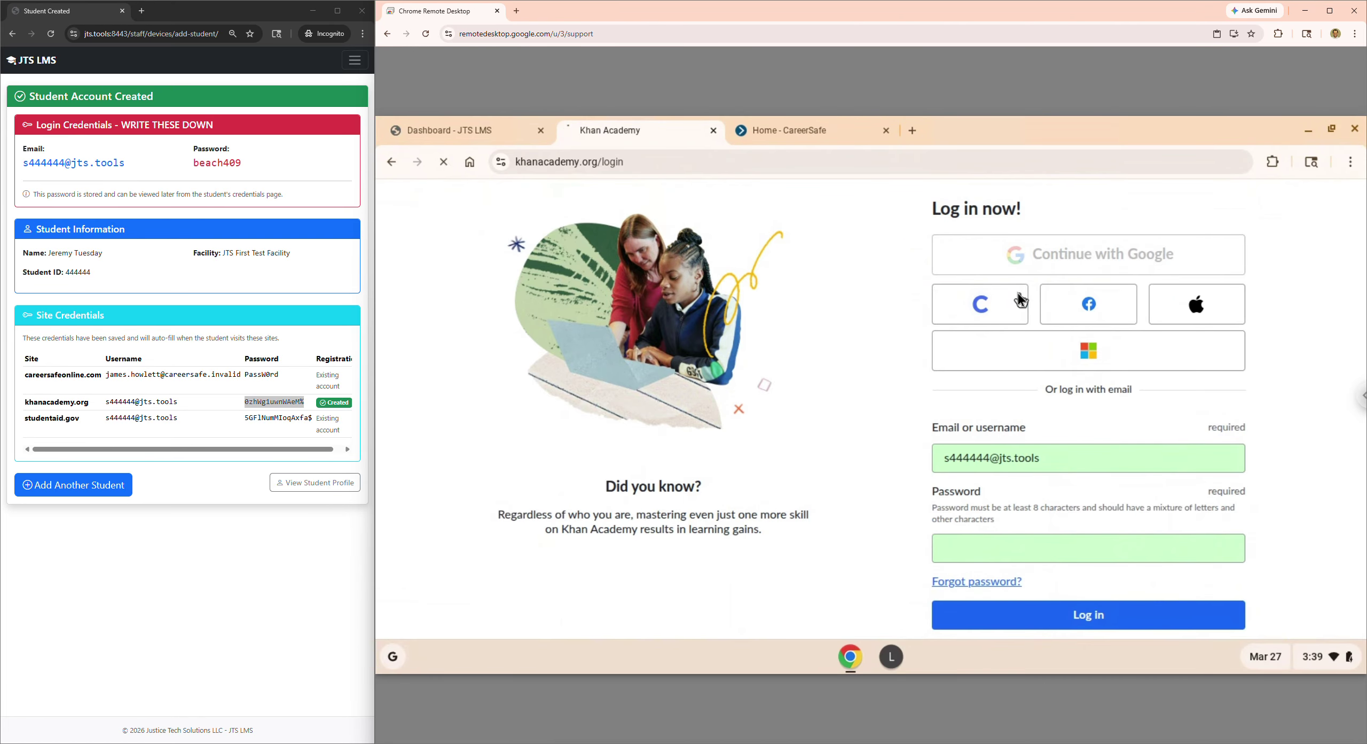
left_click(393, 162)
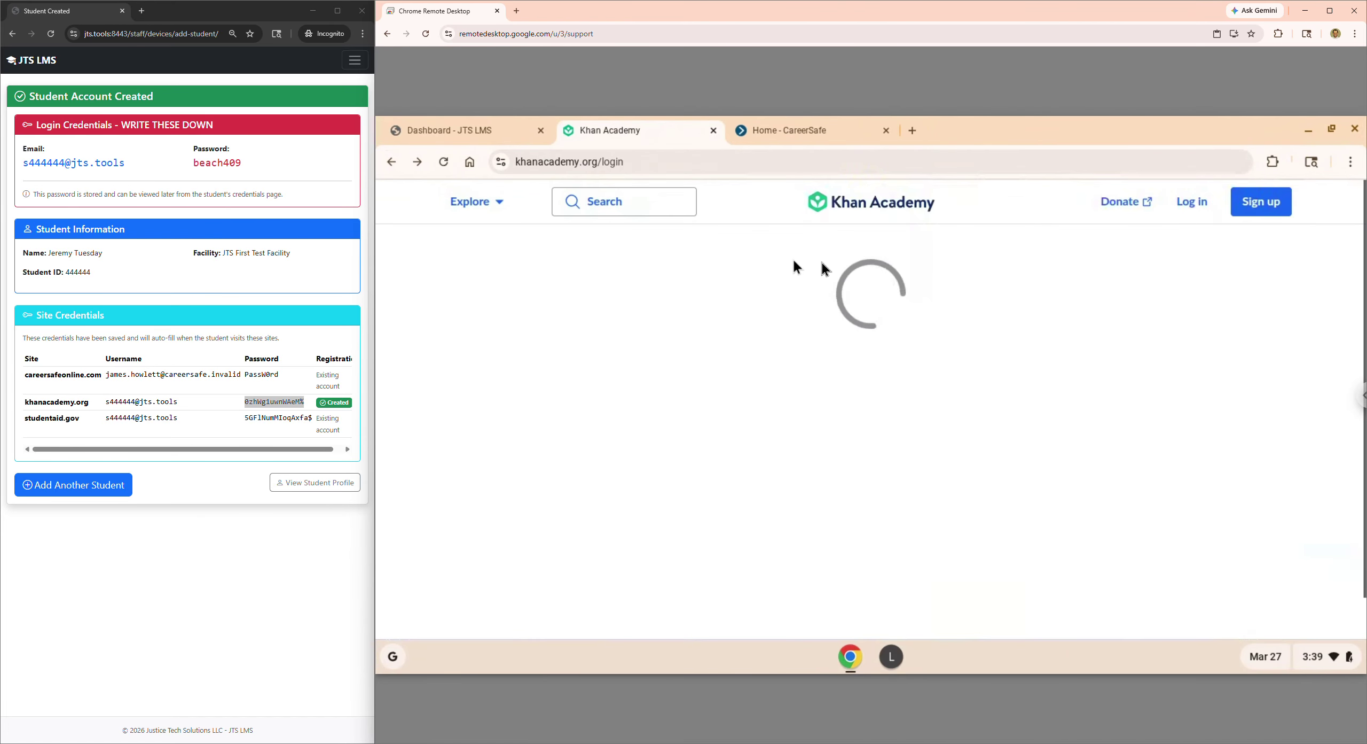
- Log in with the auto-filled Khan Academy credentials and dismiss the new-levels popup
scroll(1103, 466, "down", 4)
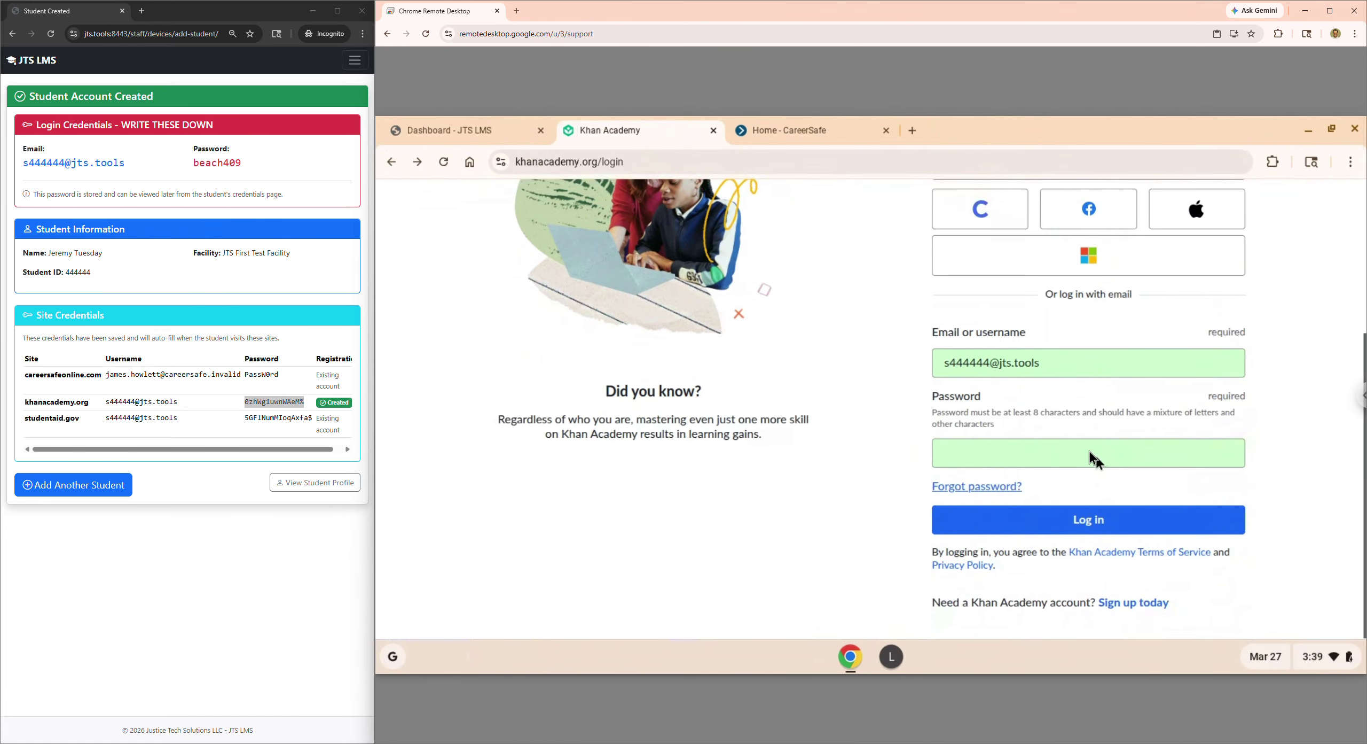
left_click(1088, 519)
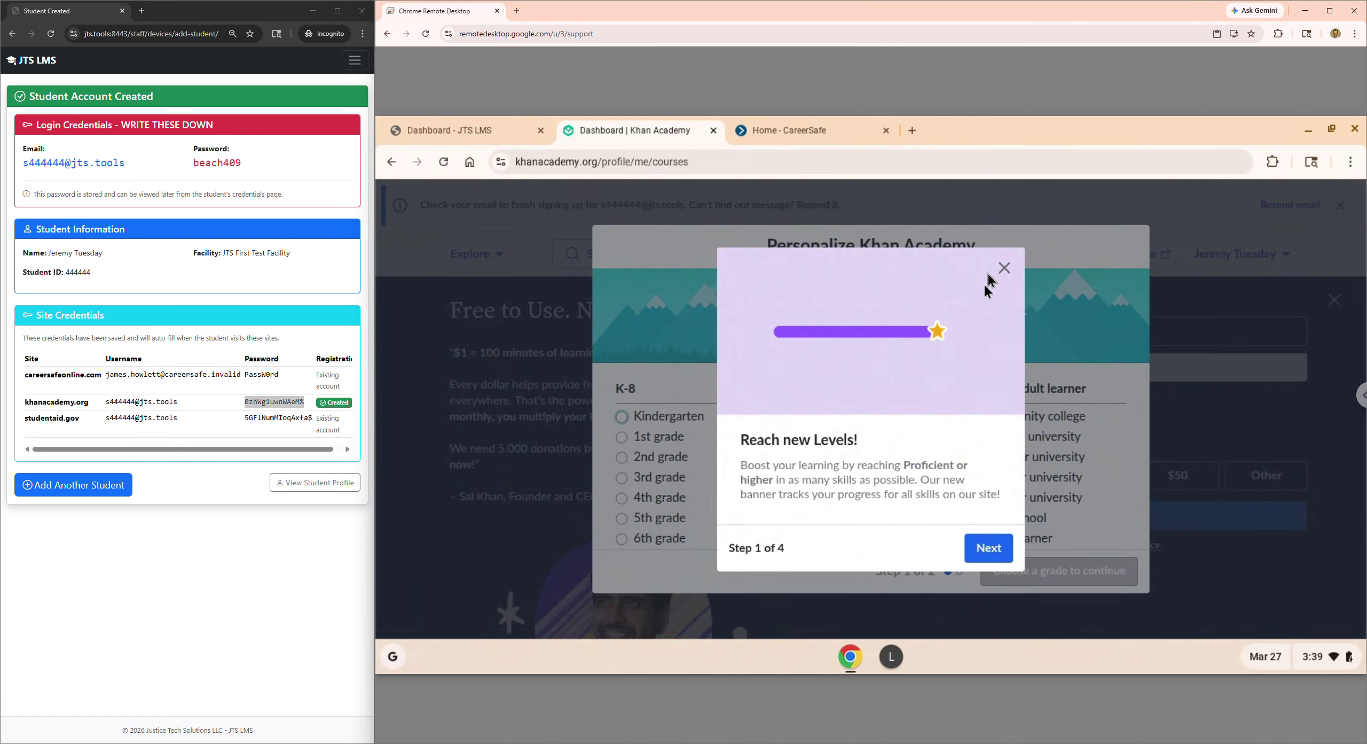
left_click(1004, 268)
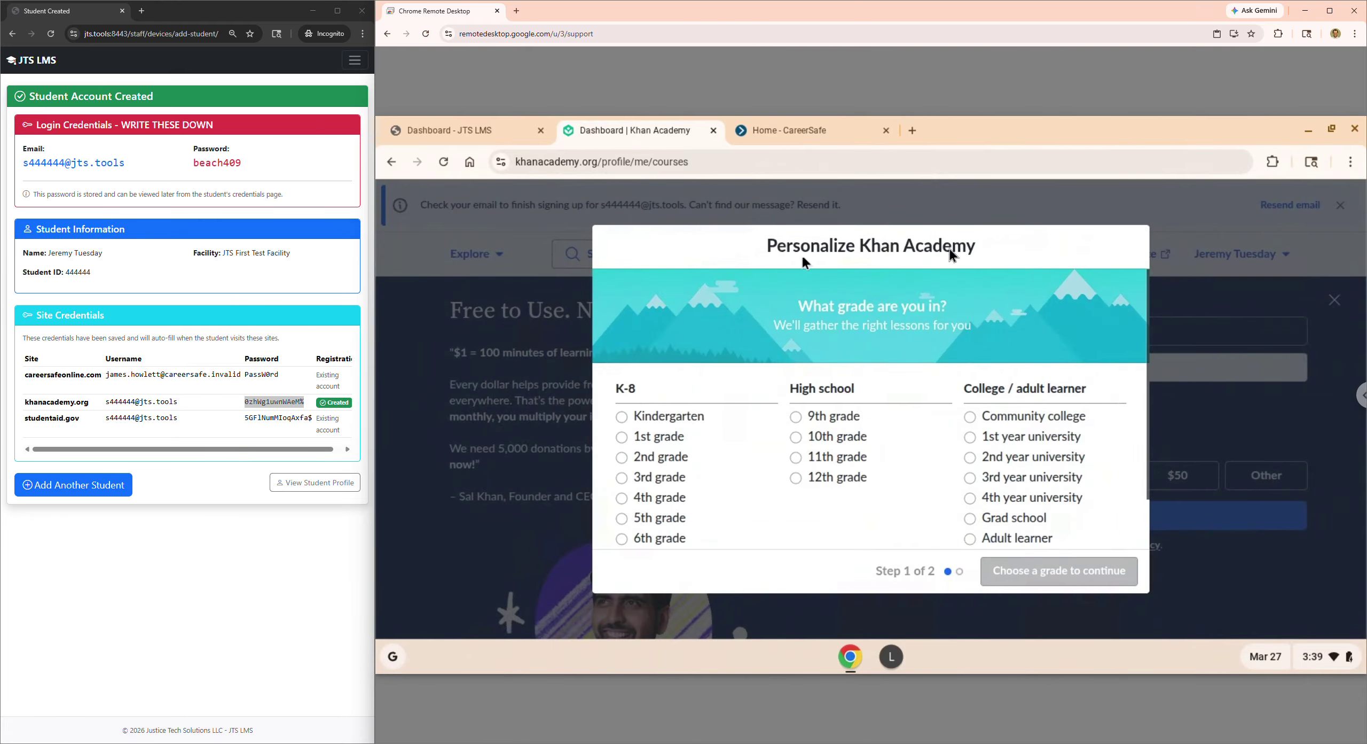
- Open the EBSCO Research Library card and inspect the AccessNotCurrentlyAuthorized / Blocked credentials
left_click(406, 133)
scroll(1052, 419, "up", 5)
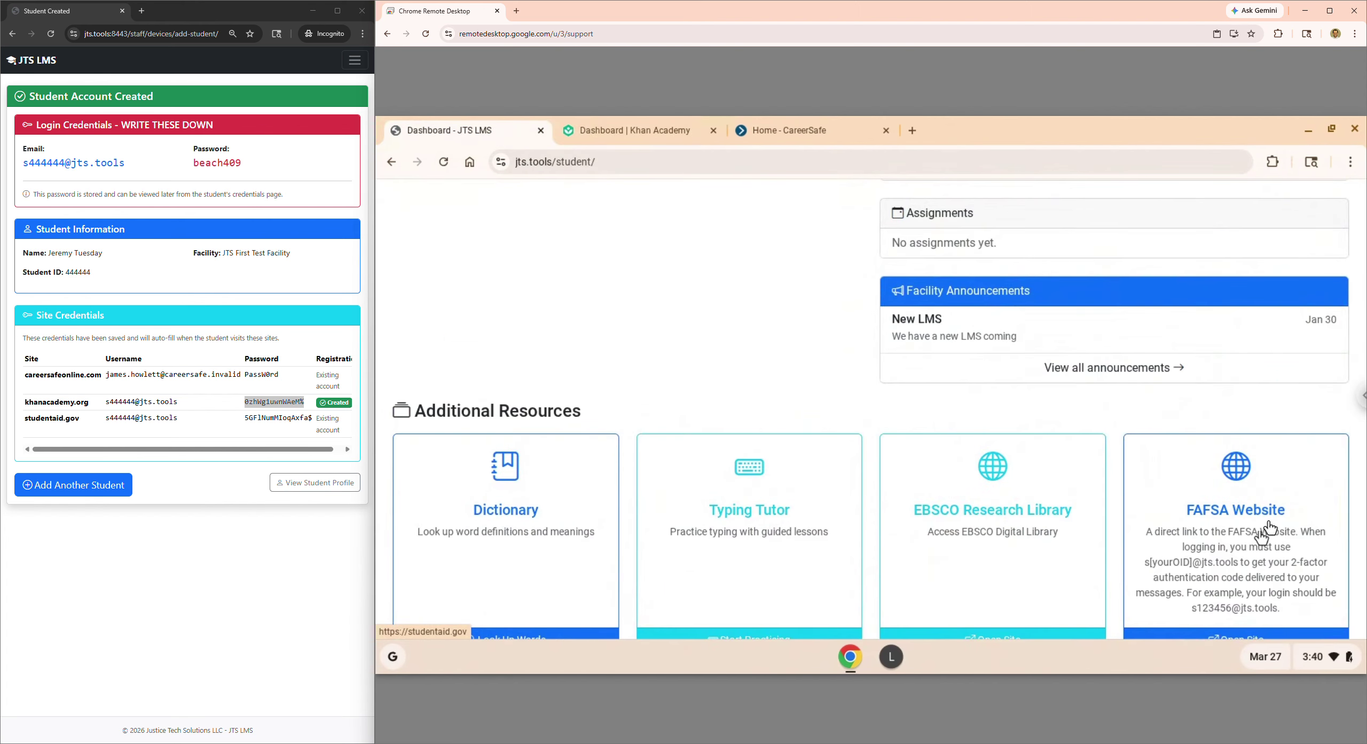
left_click(1007, 537)
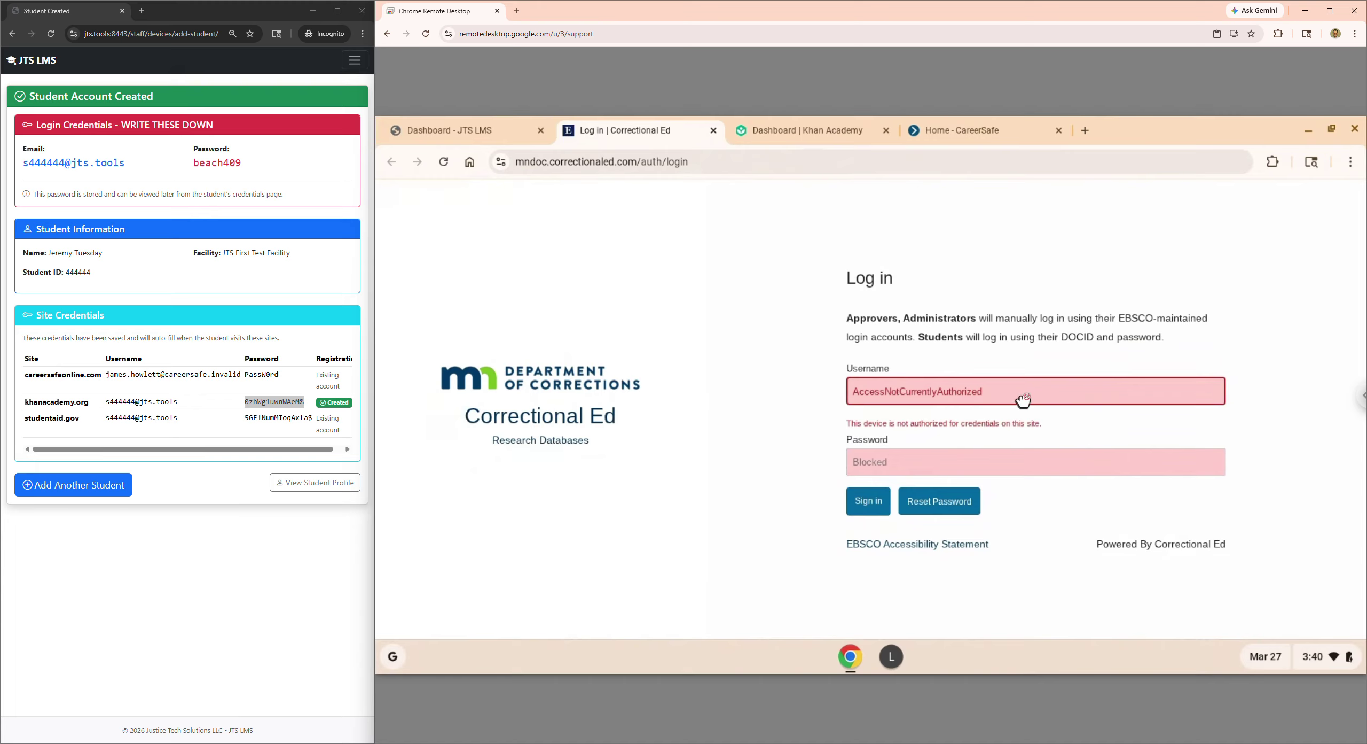
left_click_drag(956, 392, 855, 388)
left_click(957, 456)
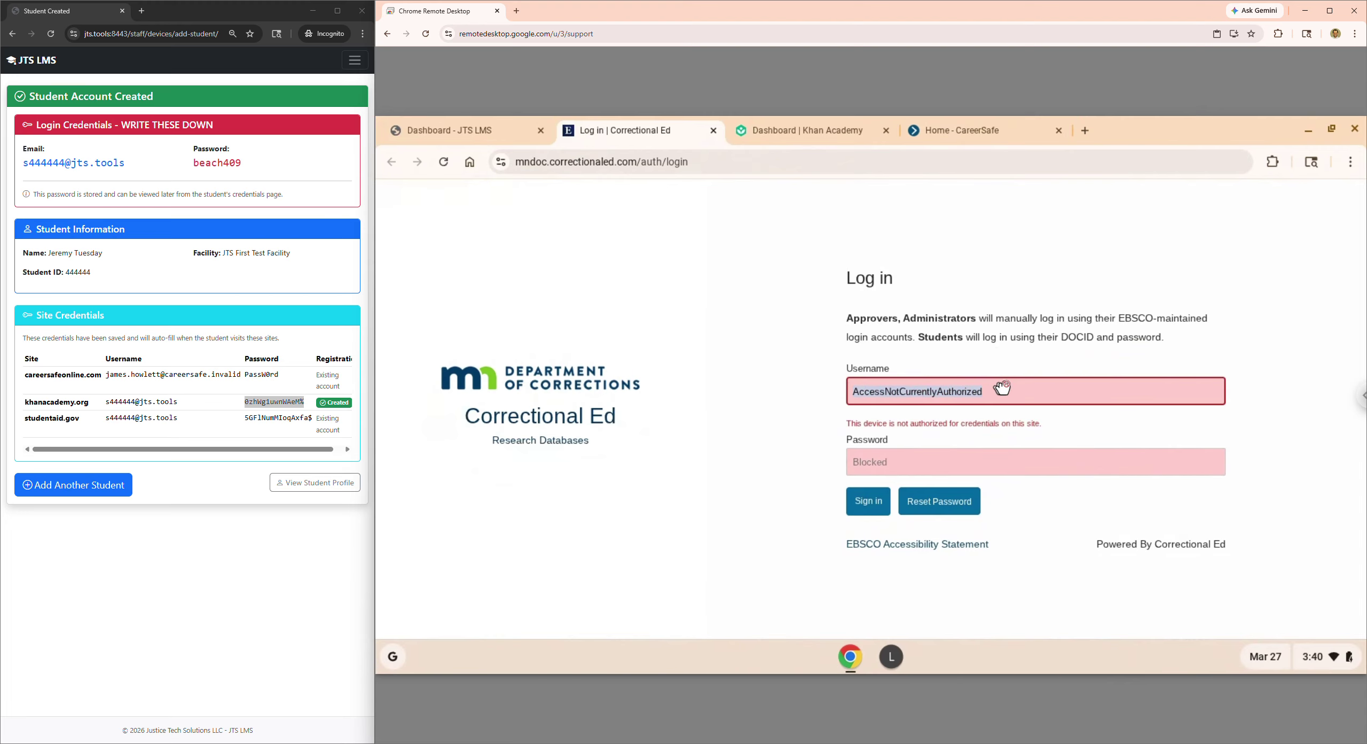
left_click(986, 392)
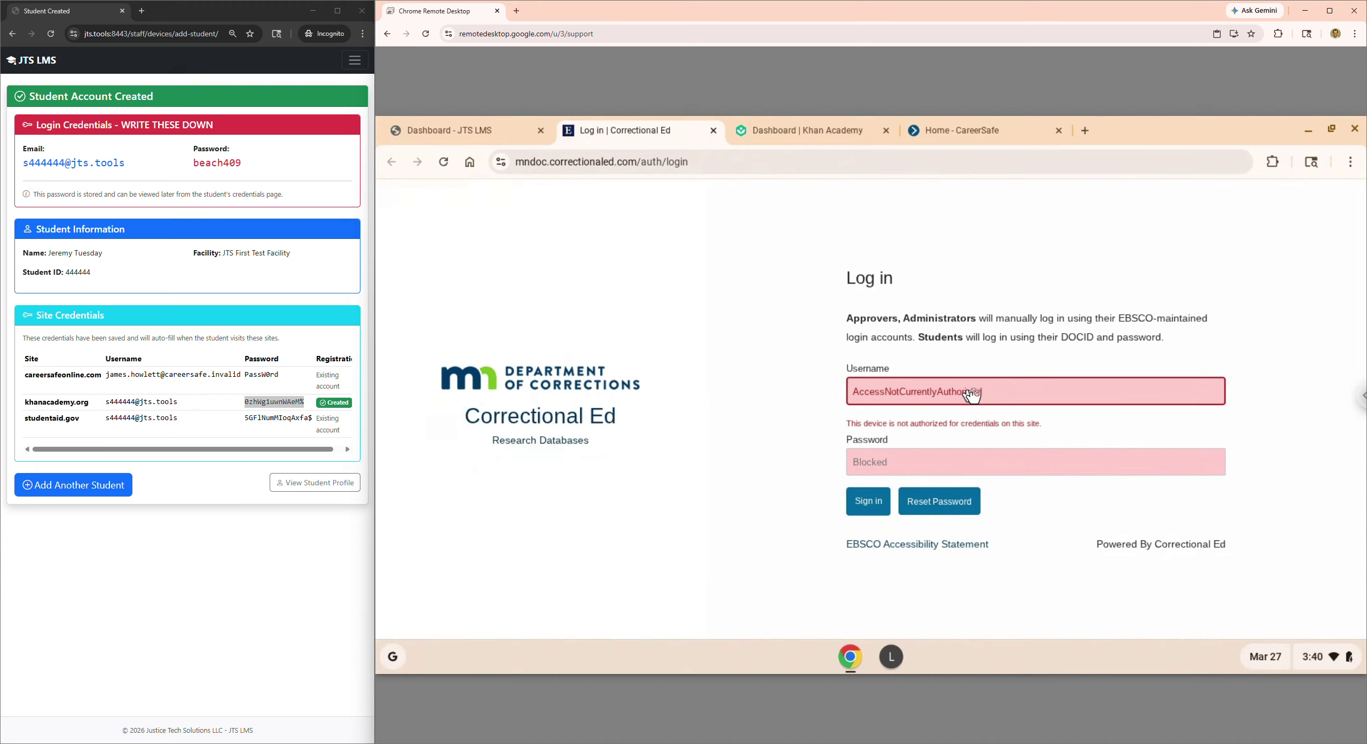
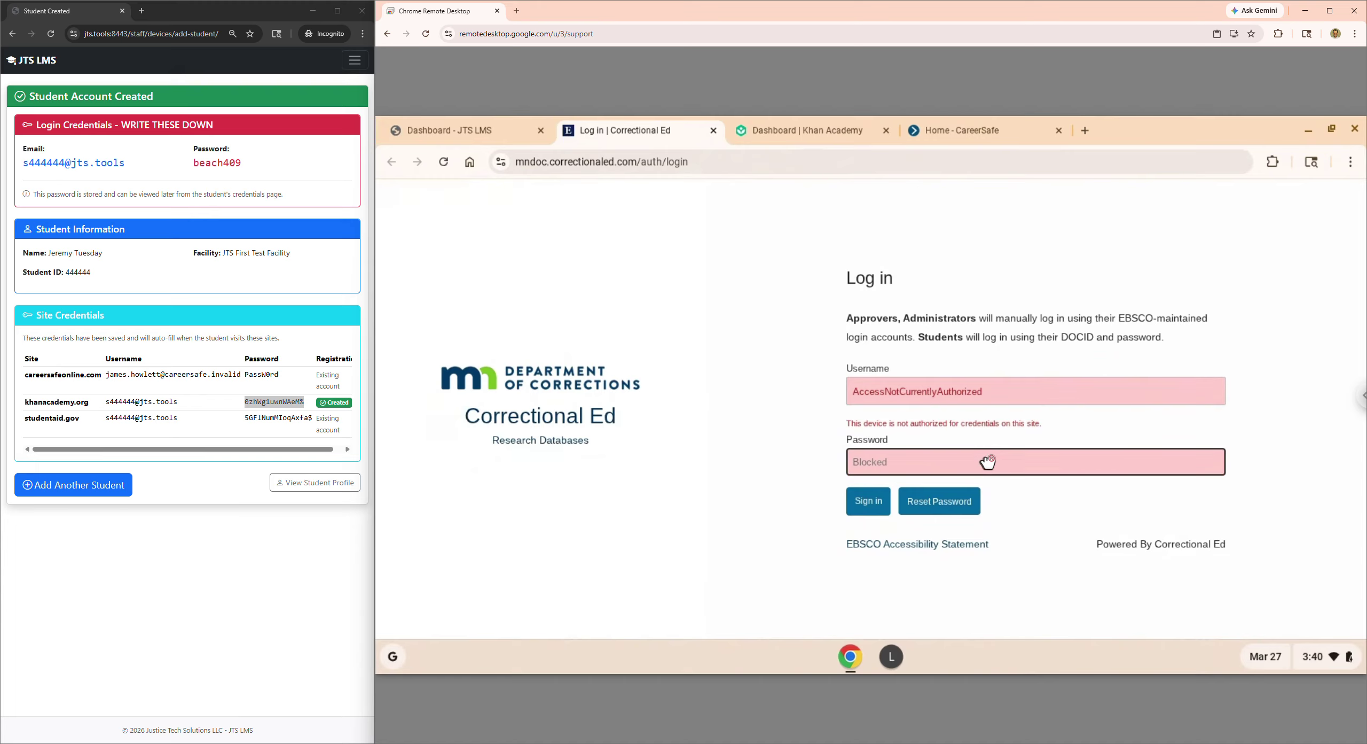
- Leave the Correctional Ed login and go back to the JTS LMS student dashboard's Additional Resources
left_click(961, 391)
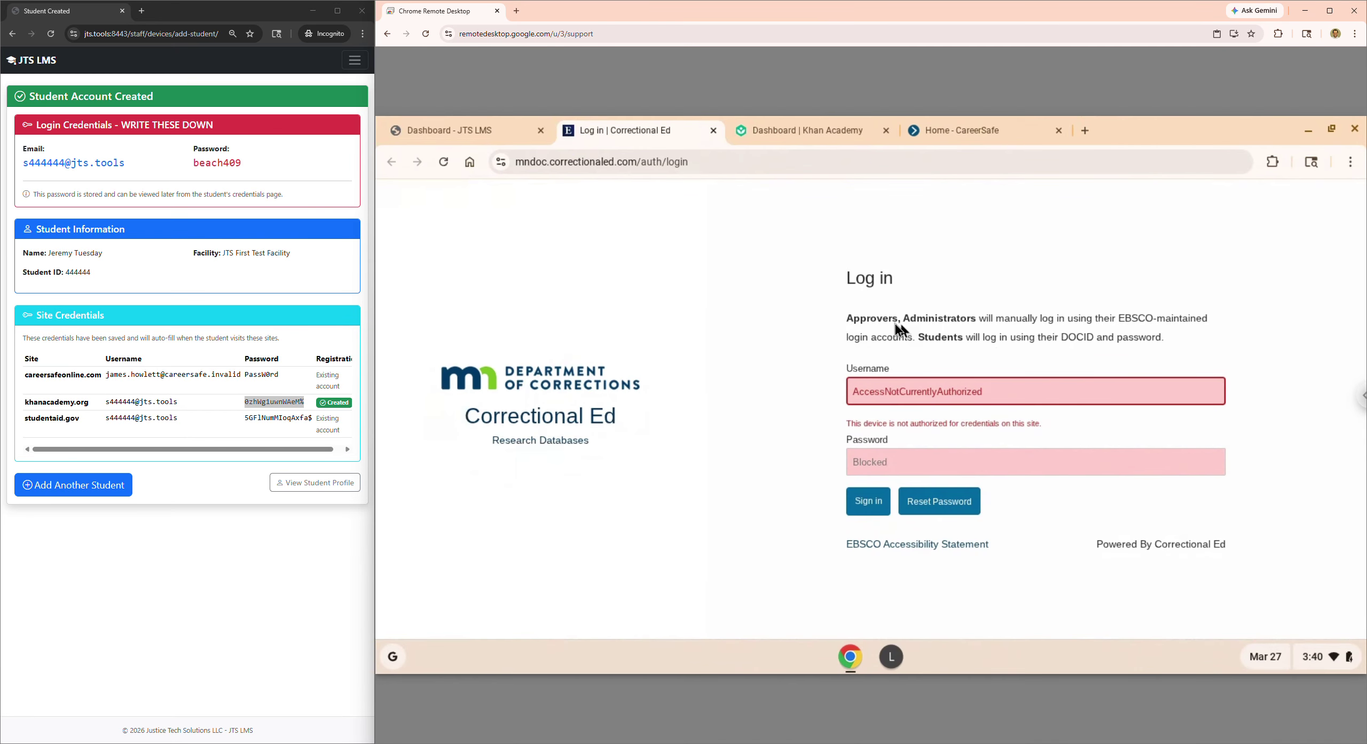
left_click(480, 134)
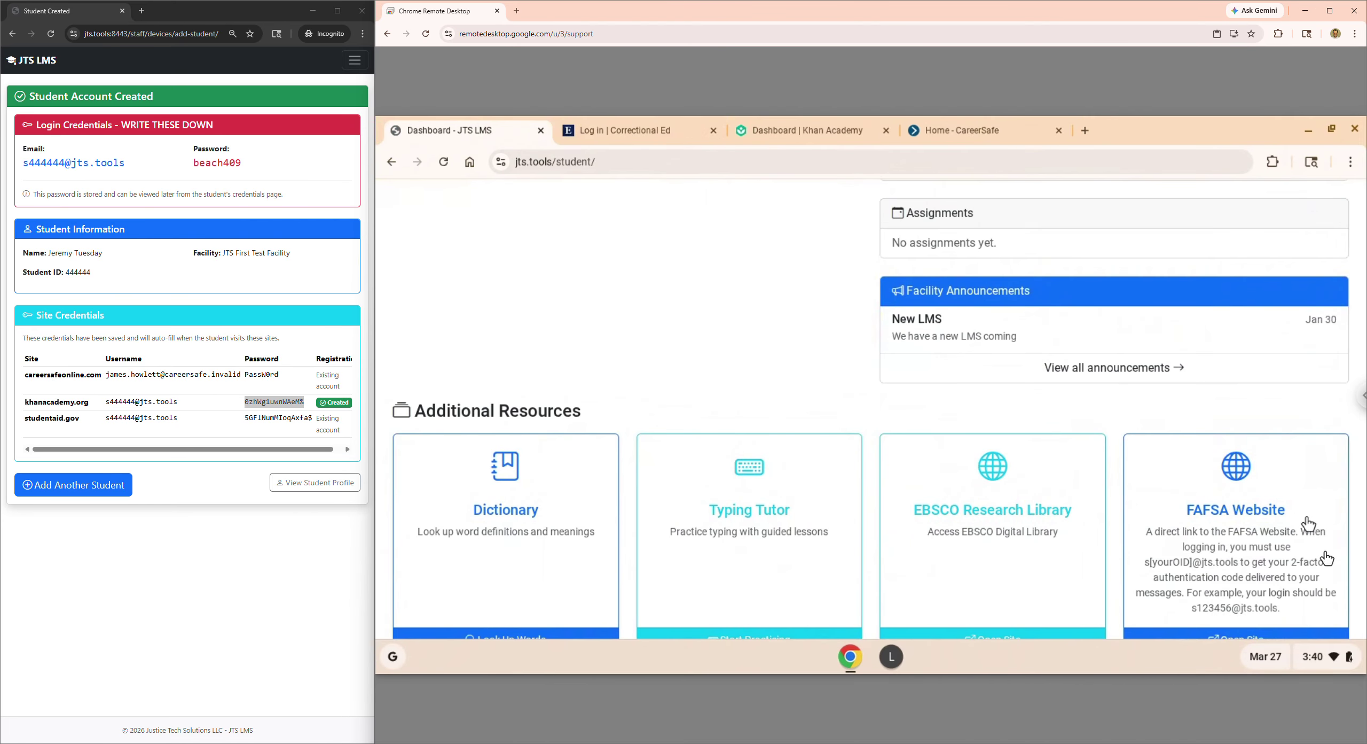
- Open the FAFSA Website resource and start a new Federal Student Aid account
left_click(1284, 527)
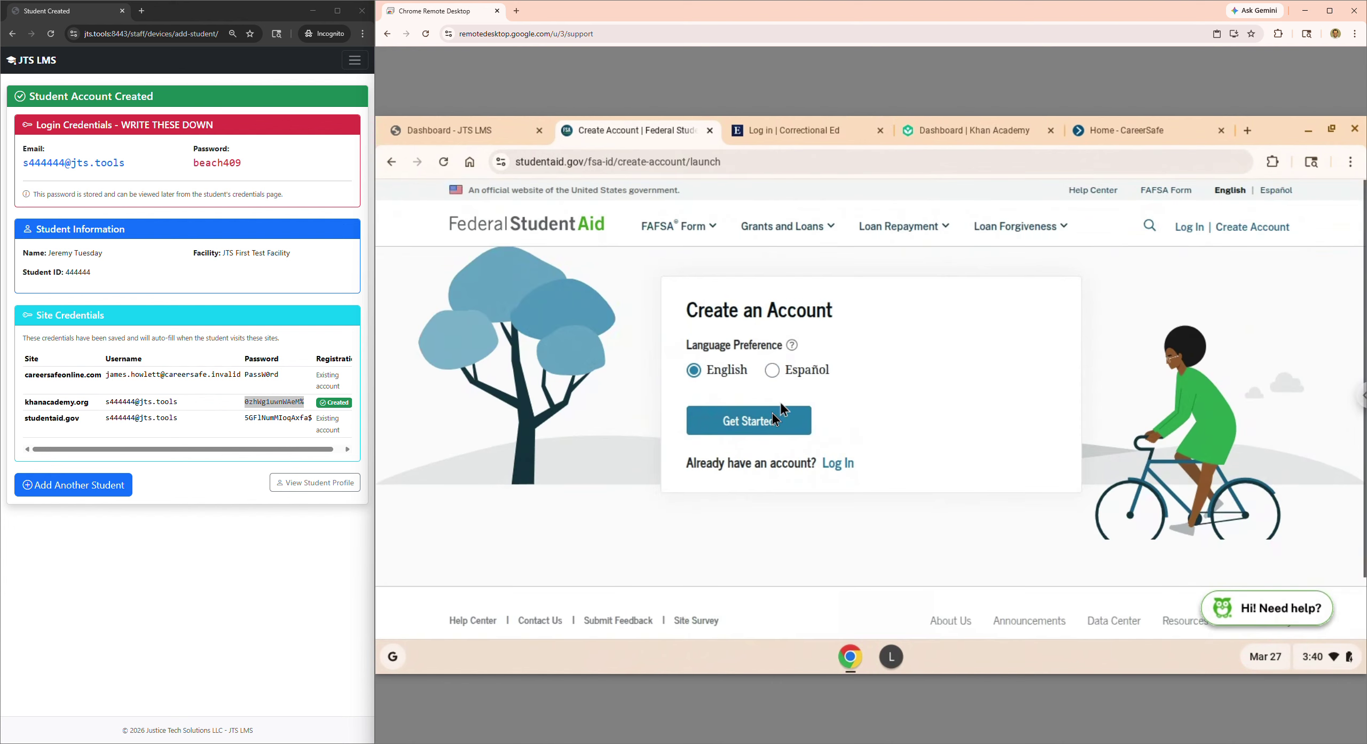
left_click(774, 416)
scroll(754, 384, "down", 5)
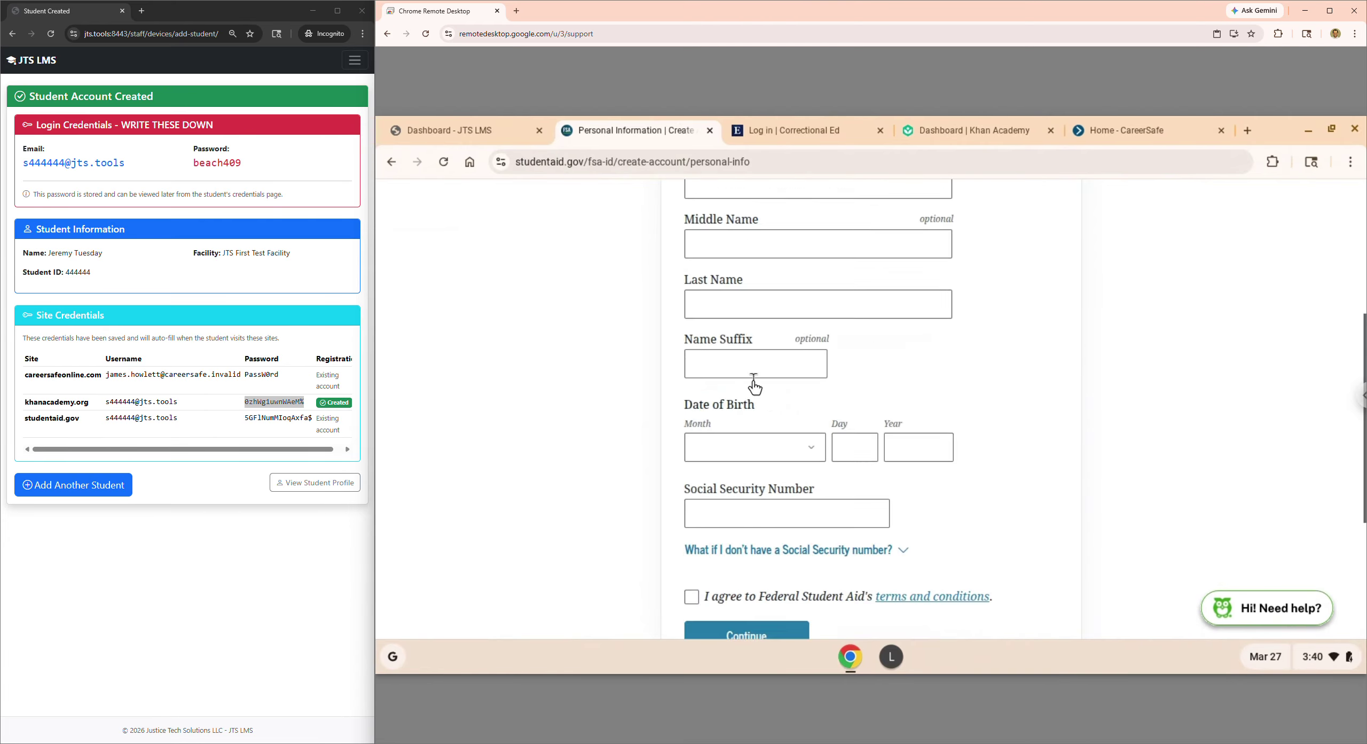
scroll(754, 385, "down", 3)
scroll(766, 267, "up", 8)
- Enter the student's first and last name on the account form
left_click(753, 470)
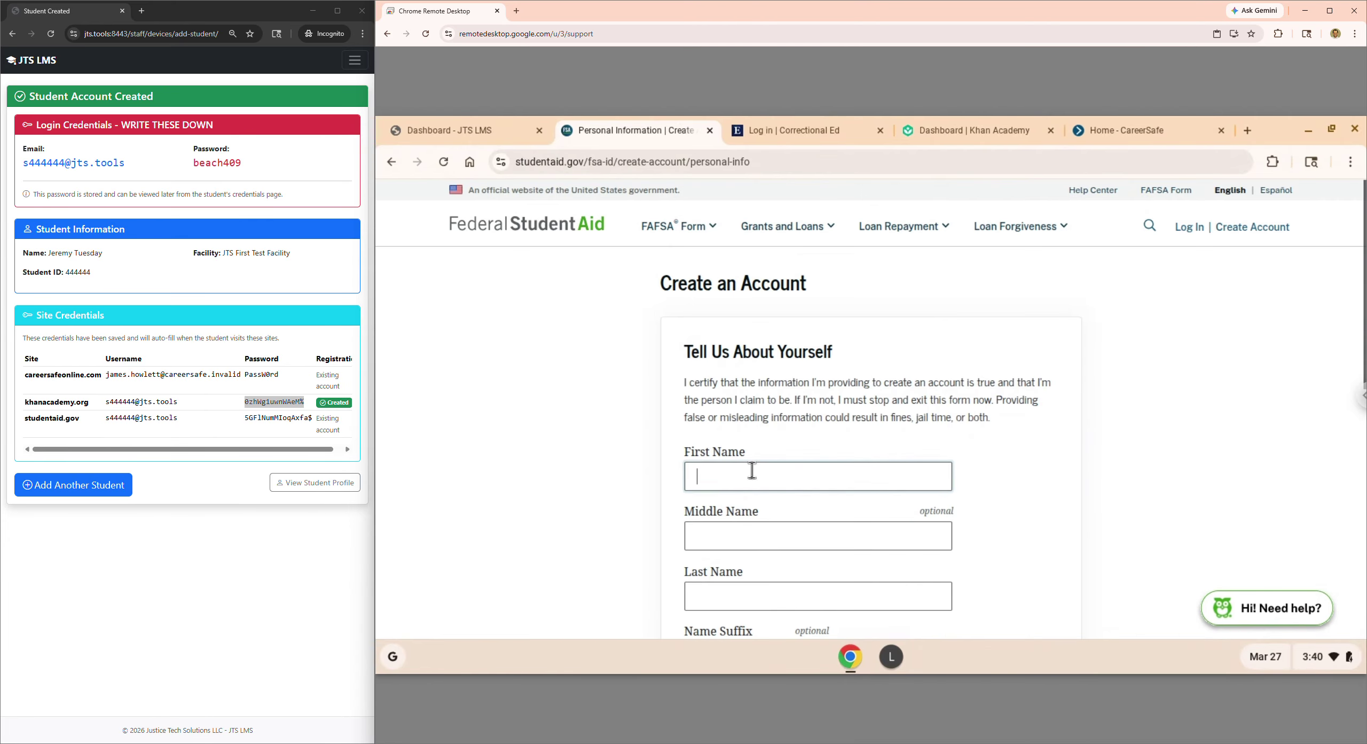
key("Tab")
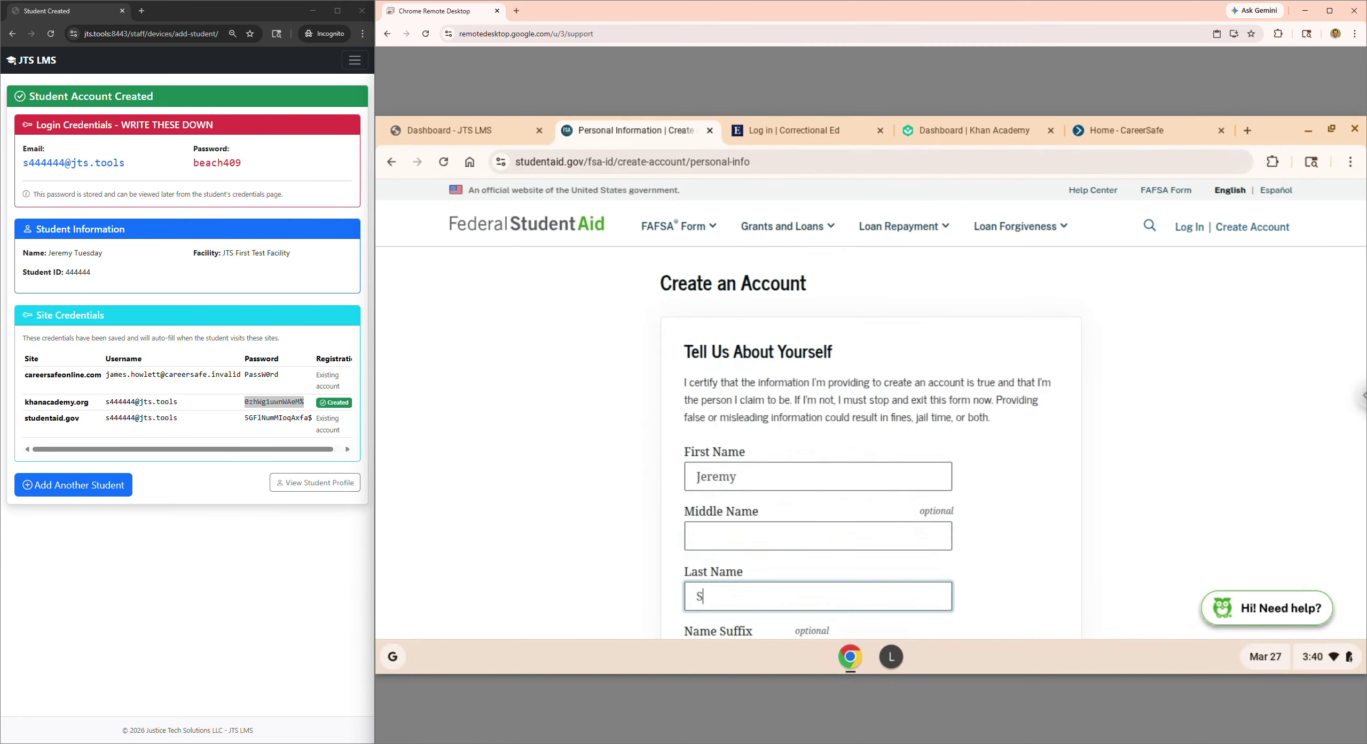
scroll(753, 470, "down", 5)
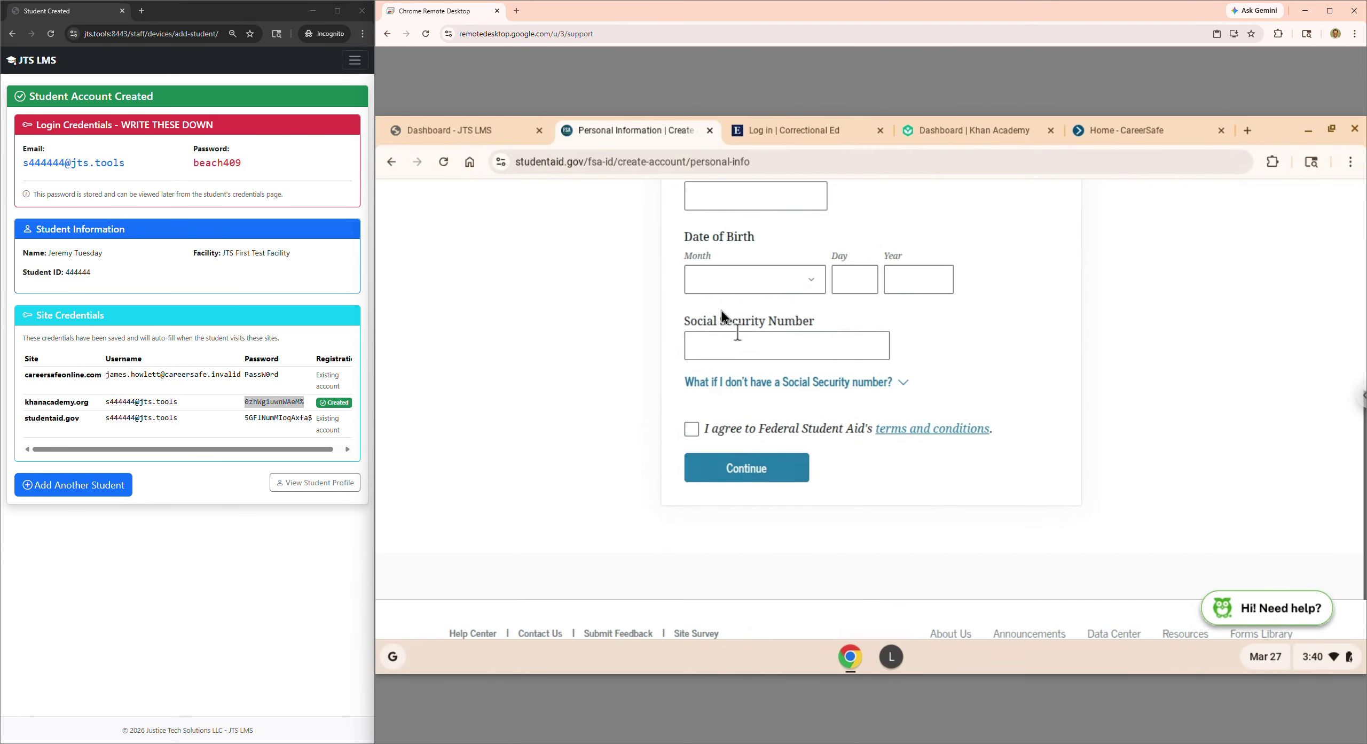
- Set the birth date to January 01, 1977
left_click(779, 280)
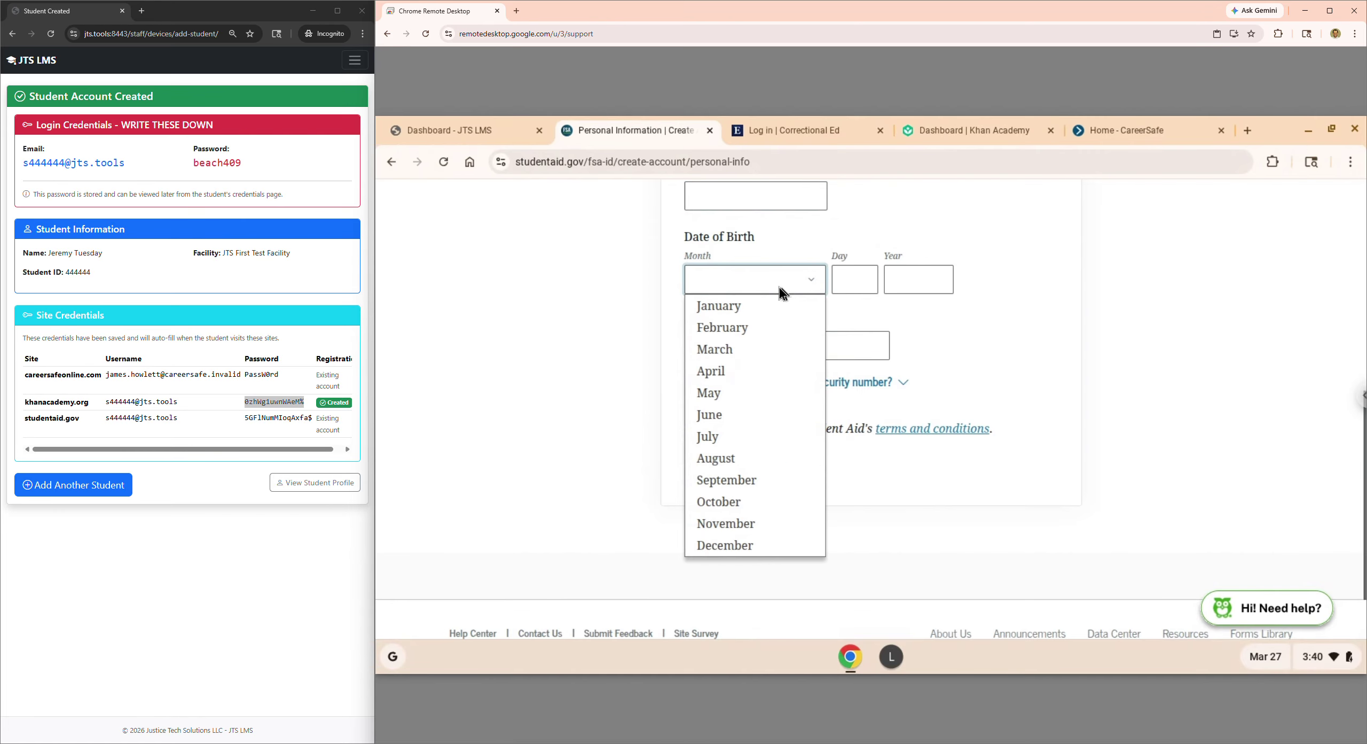
left_click(762, 304)
left_click(850, 280)
type("011")
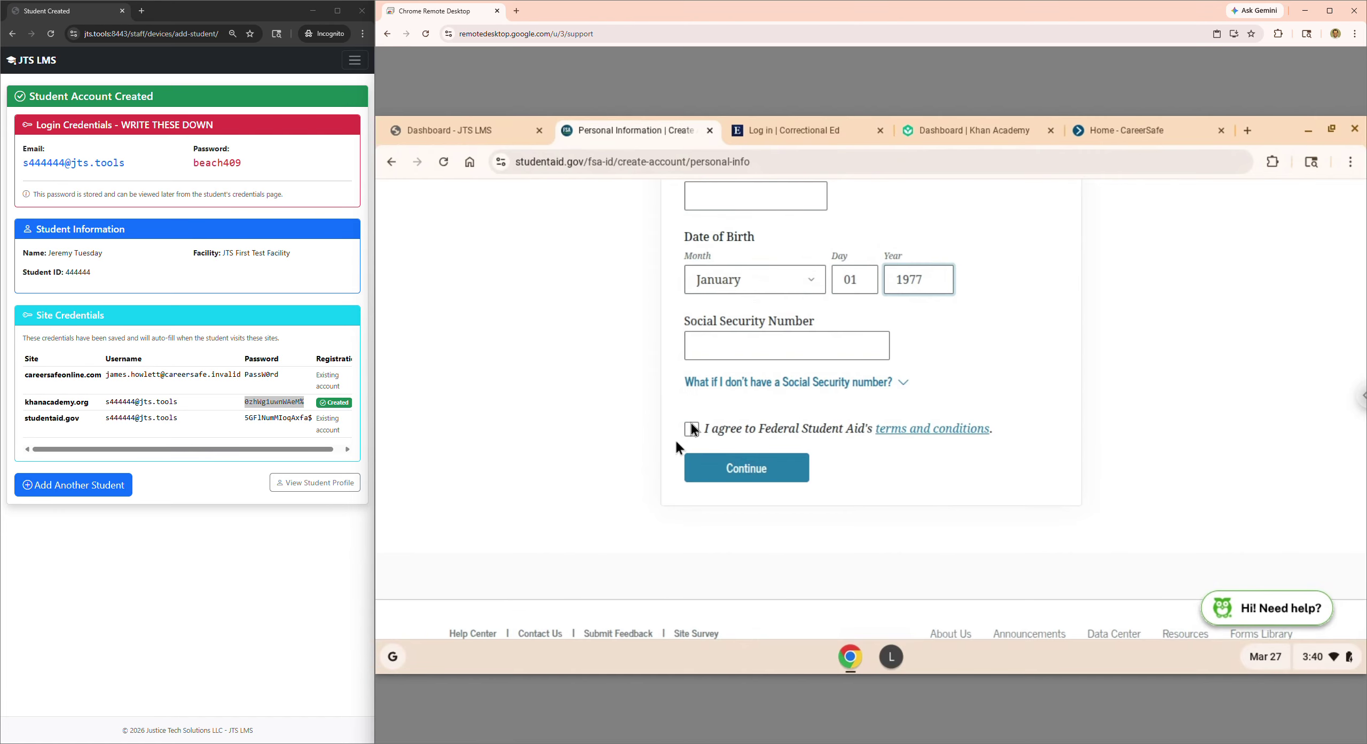
- Declare no Social Security number, accept the terms, and submit the personal information
left_click(748, 381)
left_click(787, 565)
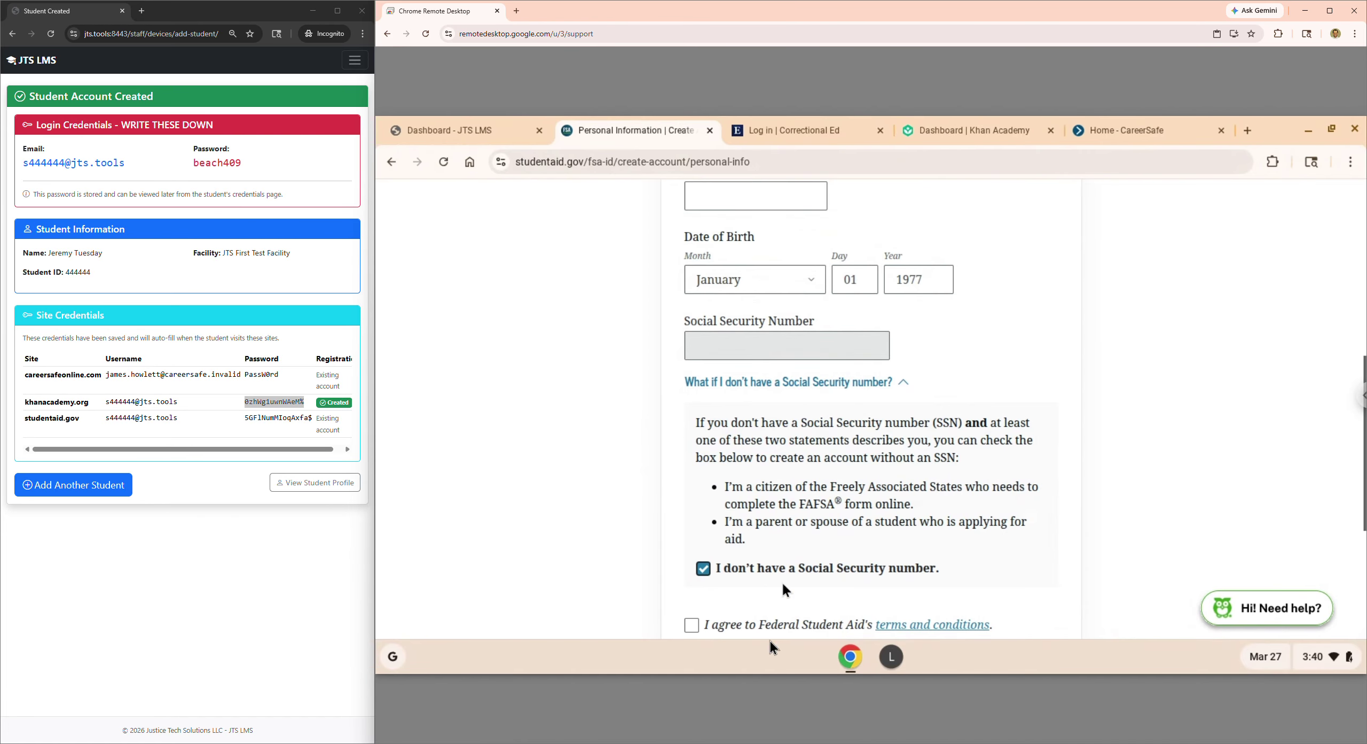
left_click(768, 632)
scroll(801, 561, "down", 5)
left_click(778, 384)
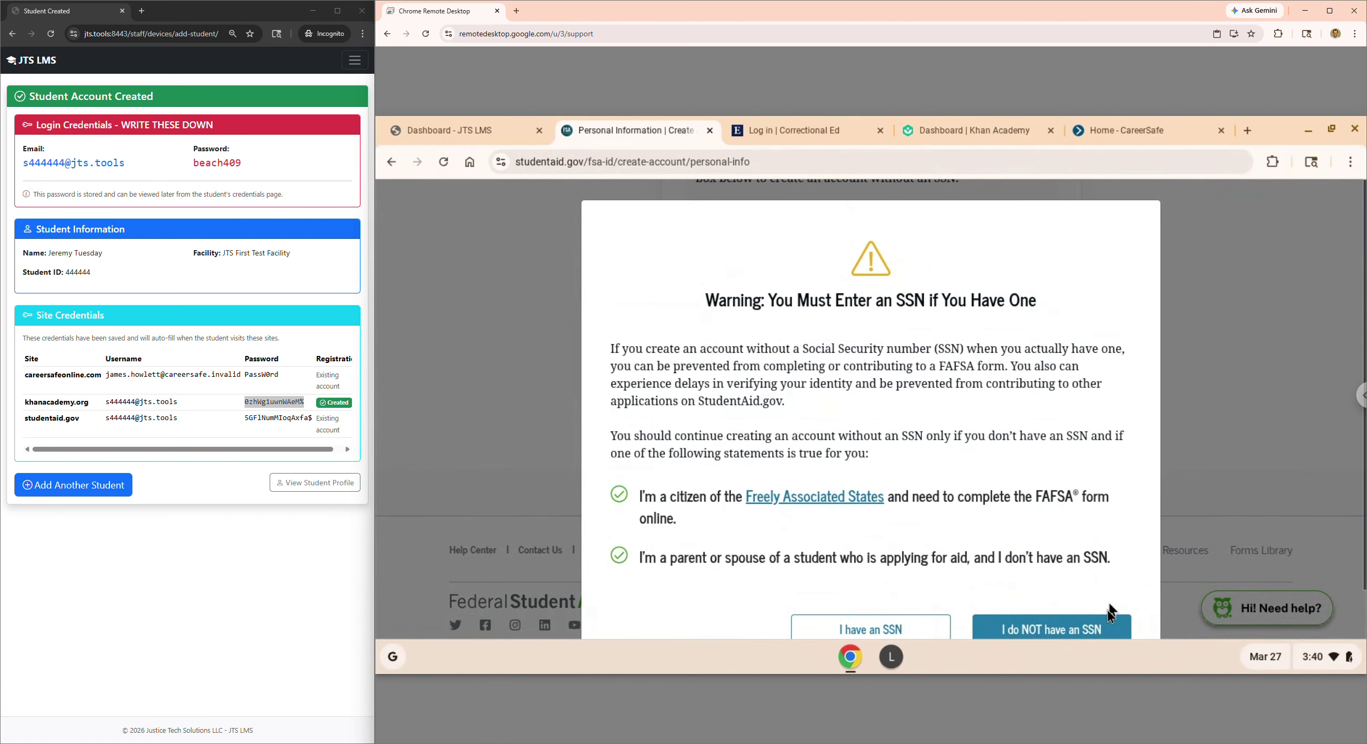
left_click(1089, 634)
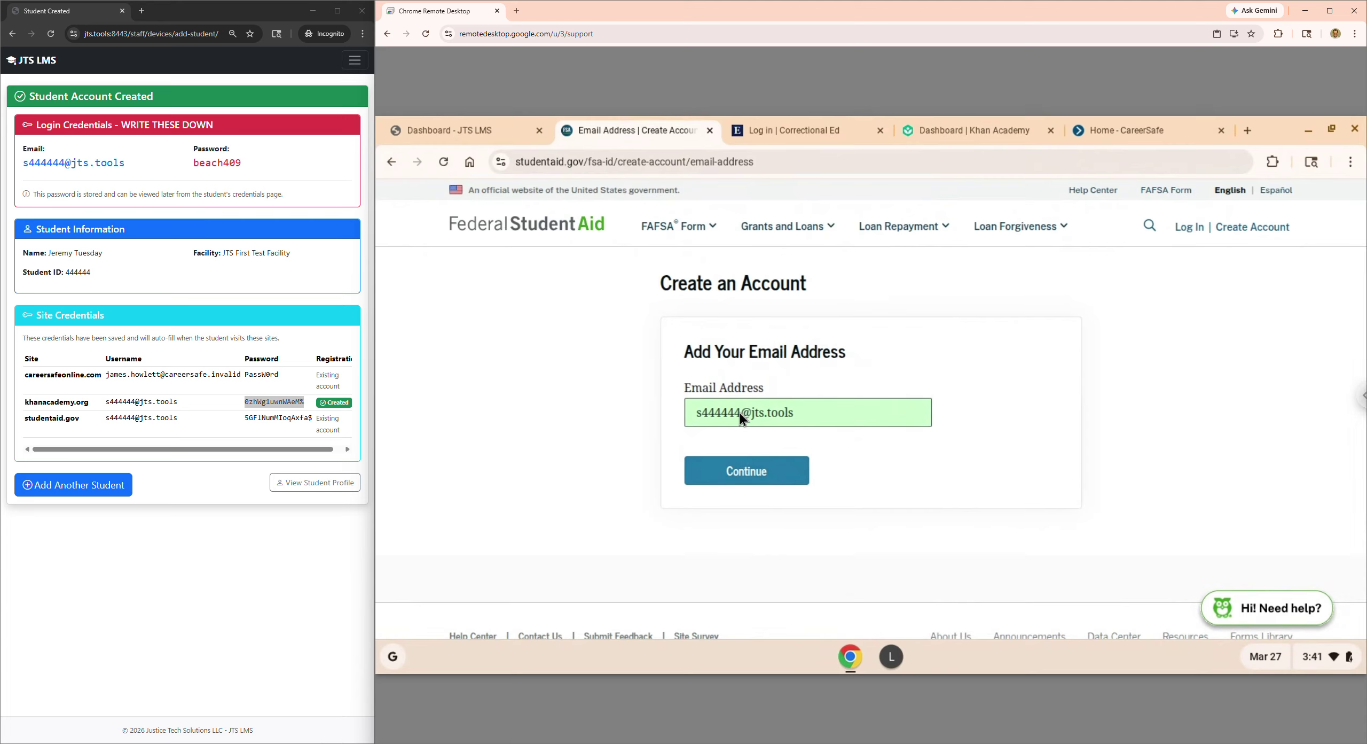
- Submit the student's auto-filled e-mail to get a secure code, then return to the staff JTS LMS window
left_click(755, 475)
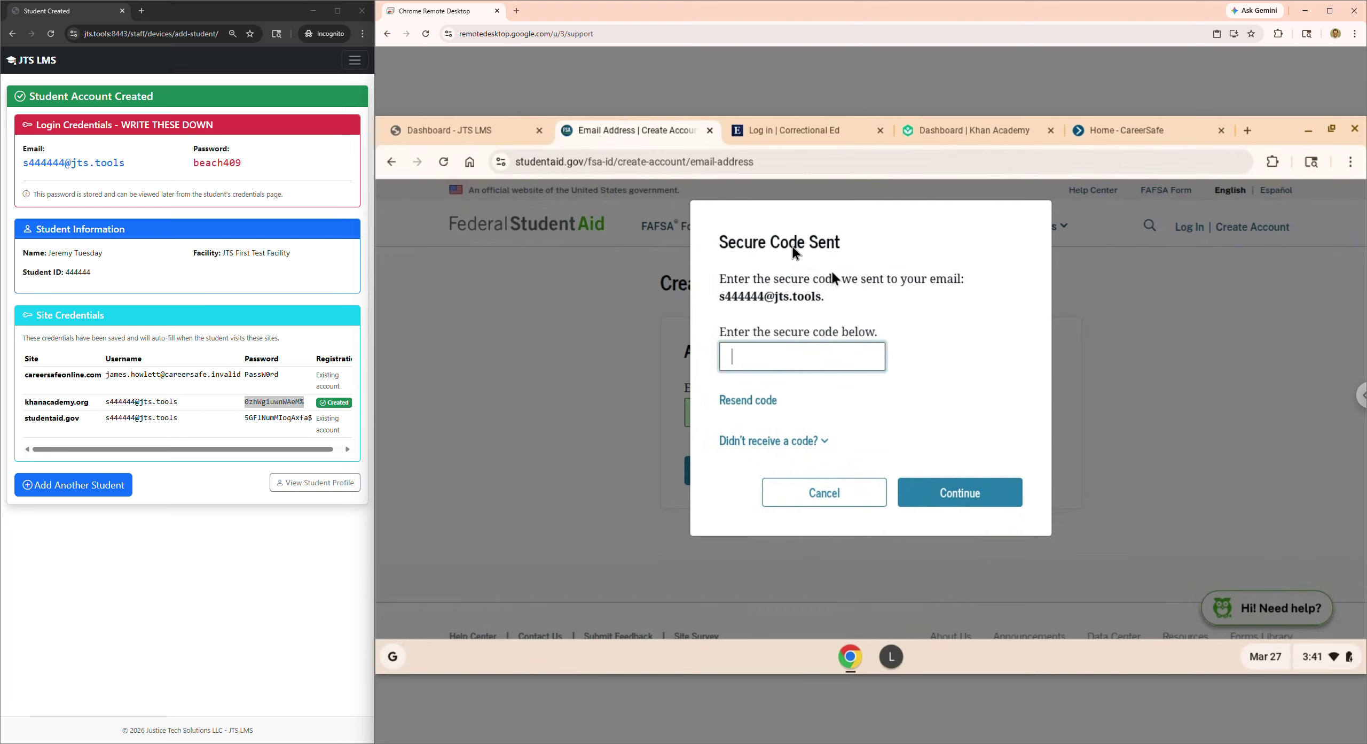
key("ctrl+super+Left")
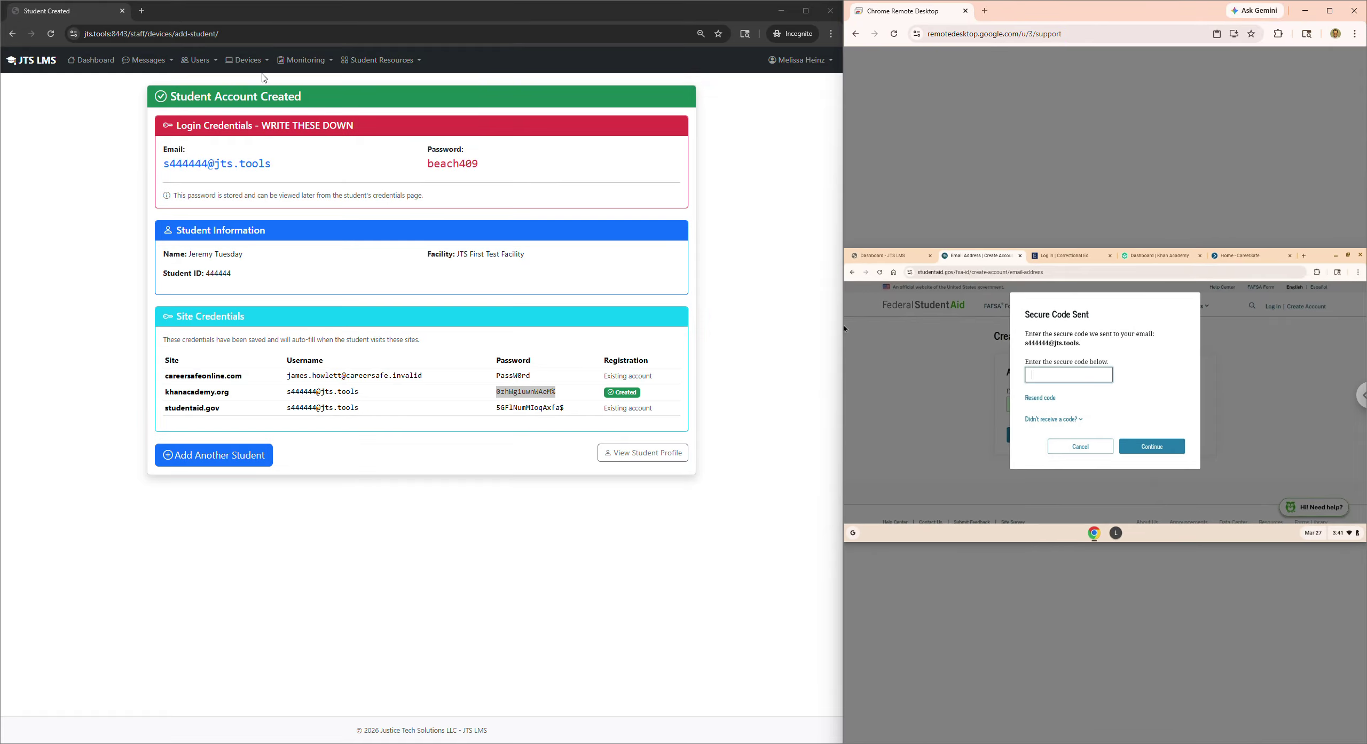
- Open Monitoring > External Email Management and select the approved studentaid.gov sender address
left_click(303, 59)
left_click(331, 188)
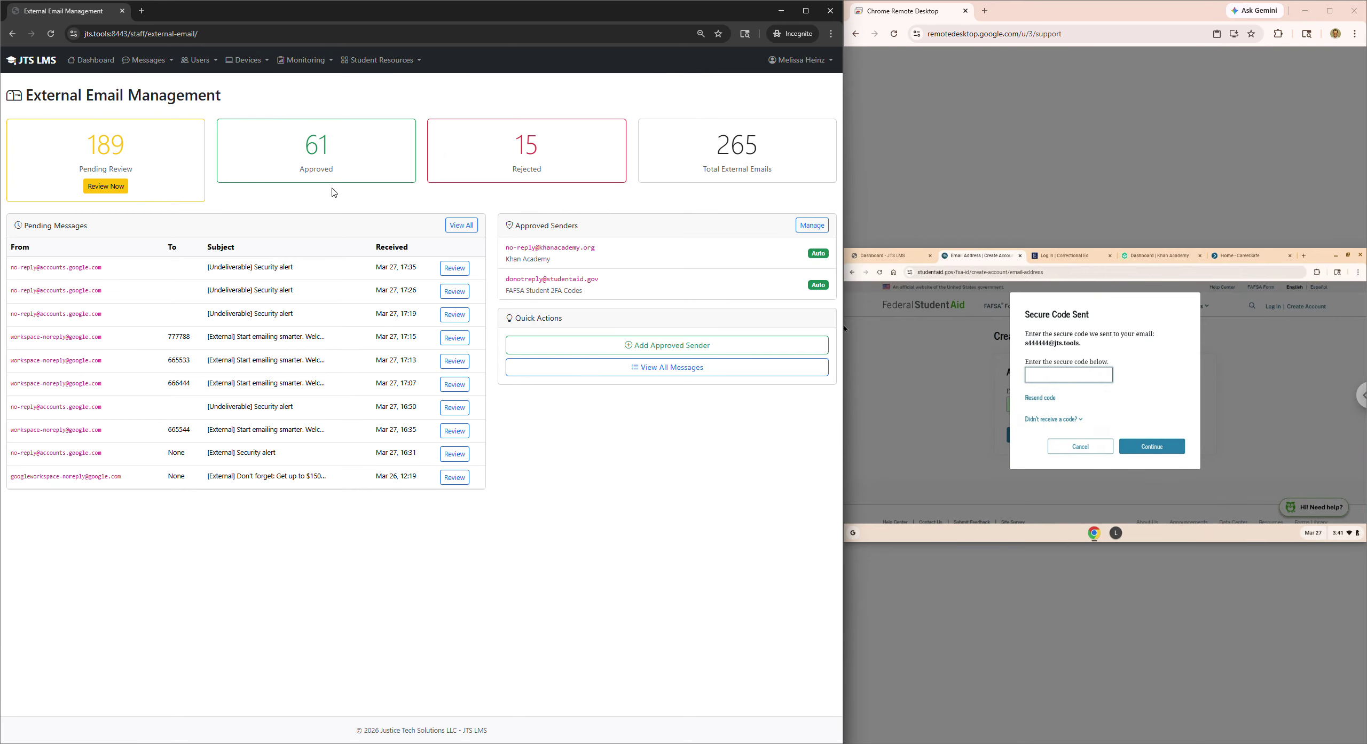
triple_click(561, 227)
left_click(615, 280)
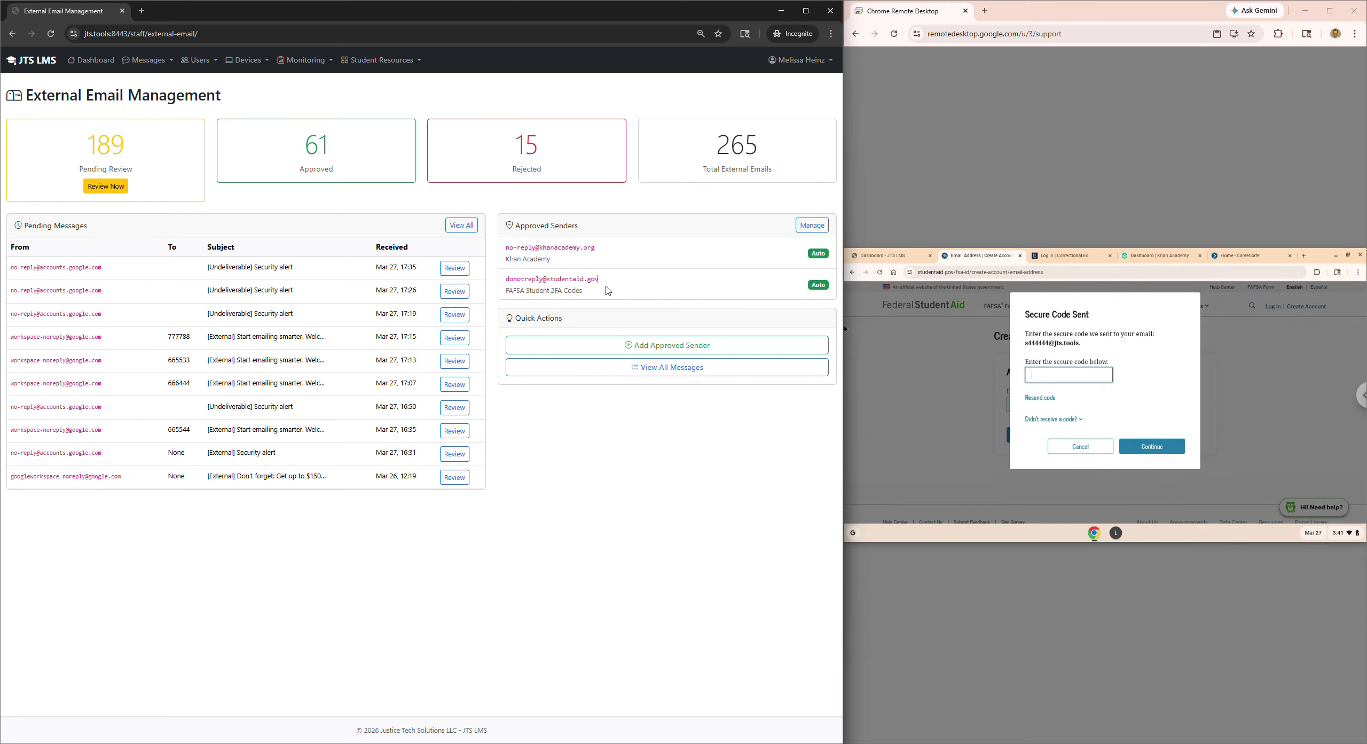
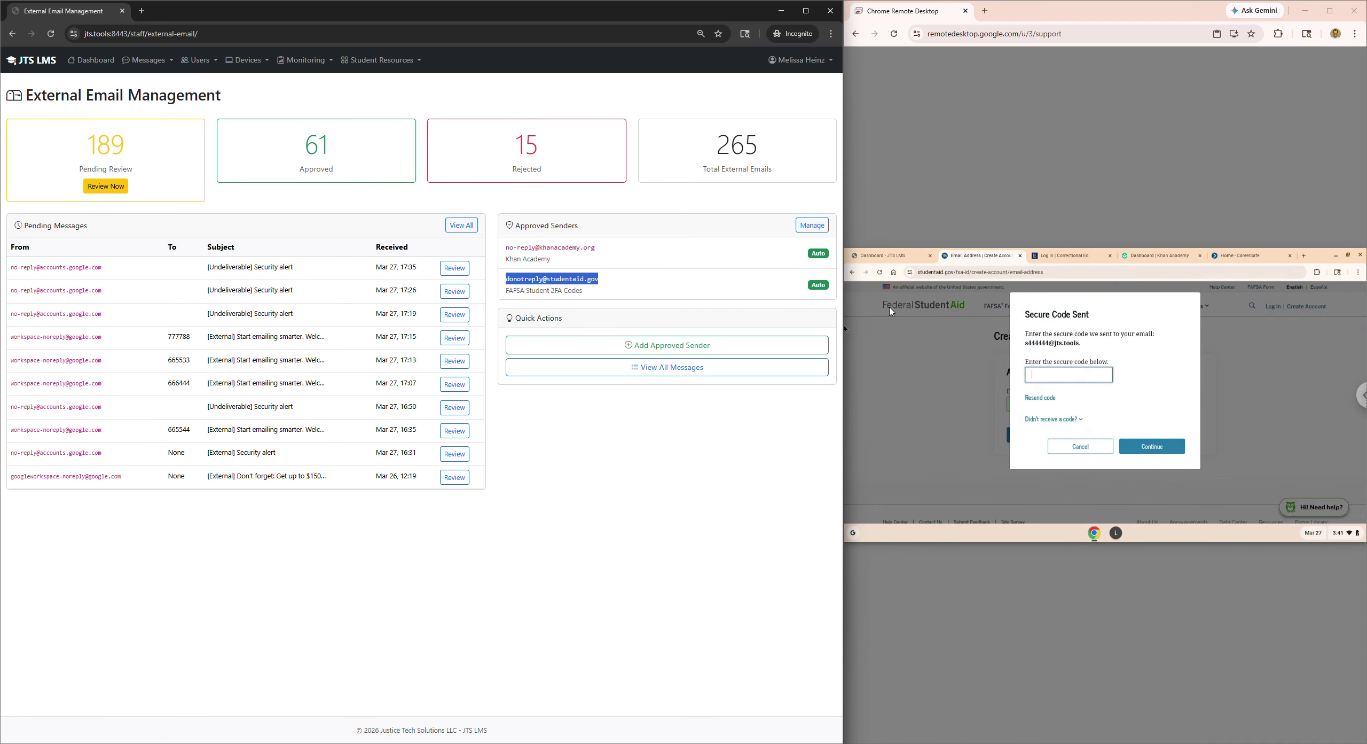
- Shift the snap divider left so the remote student desktop fills most of the screen
left_click_drag(846, 289, 348, 294)
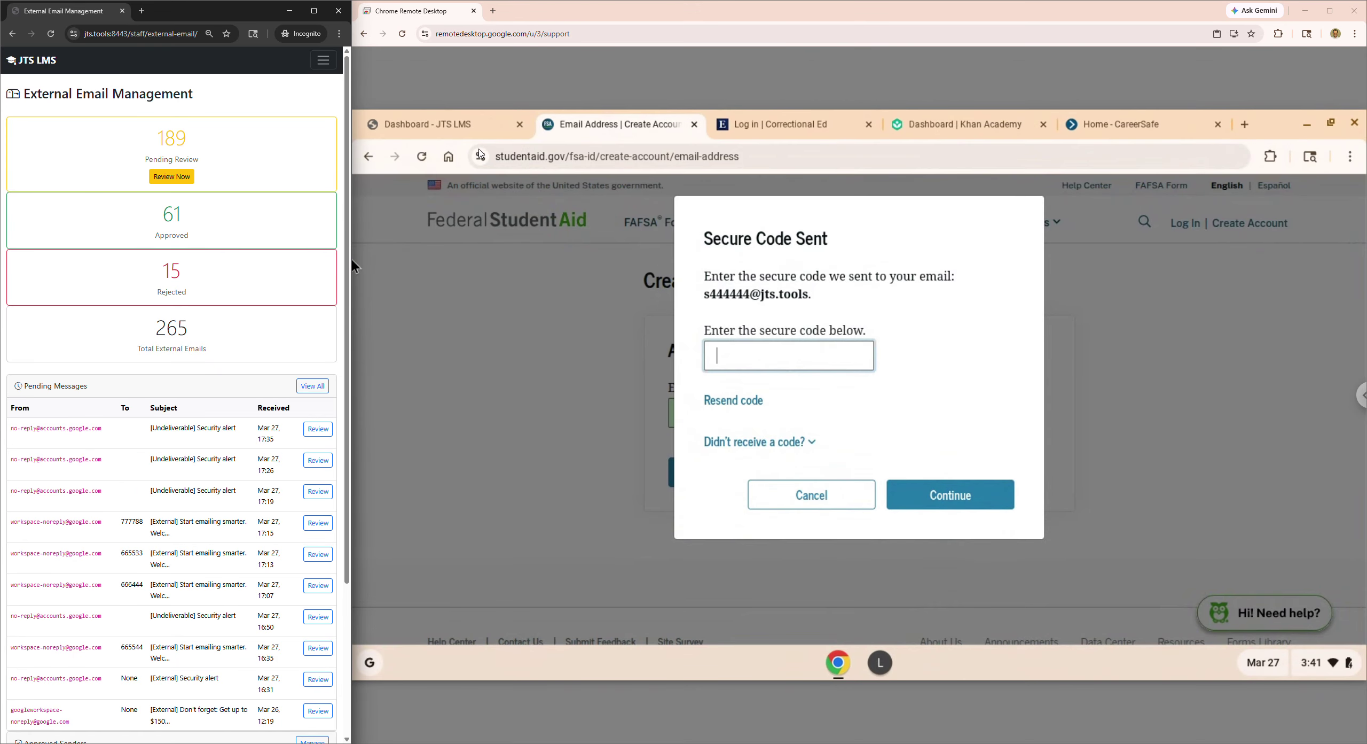
- Open the studentaid.gov FSA ID verification email in the student's JTS LMS Messages inbox
left_click(446, 128)
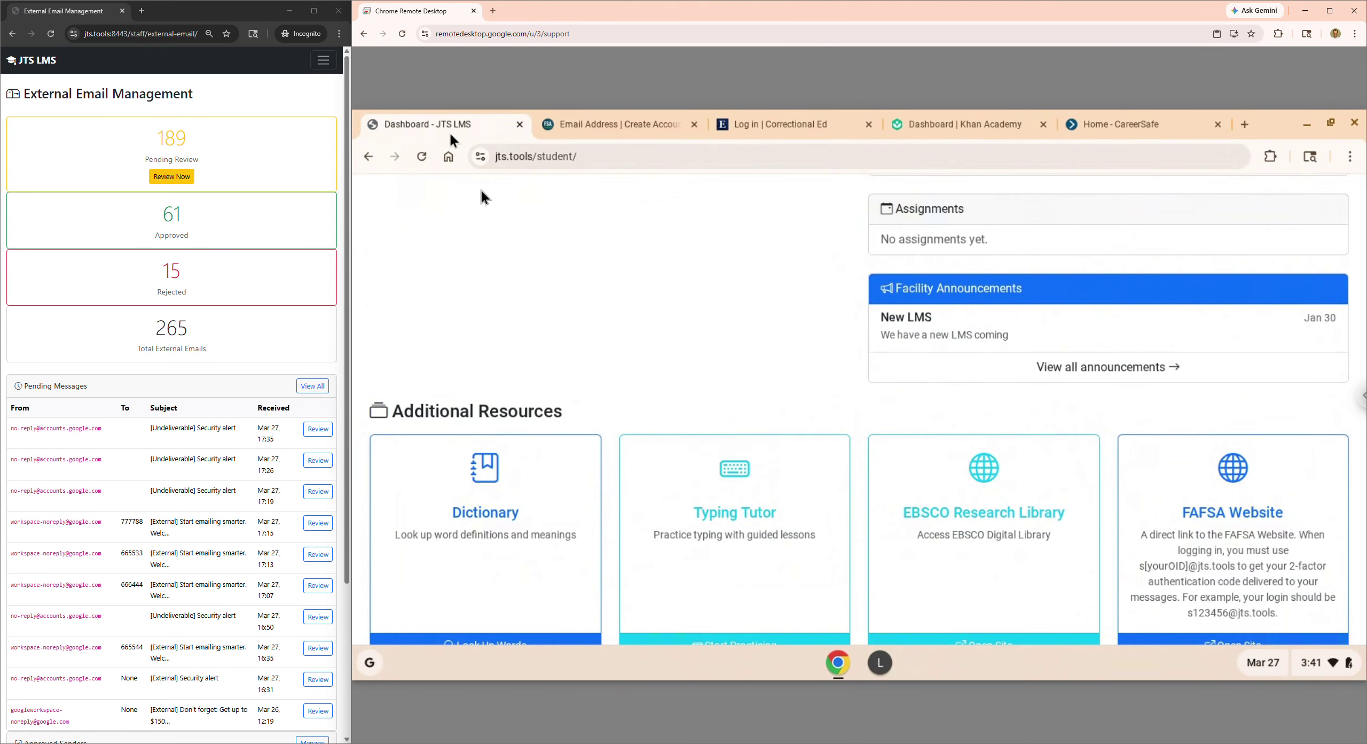
scroll(560, 320, "up", 5)
left_click(584, 195)
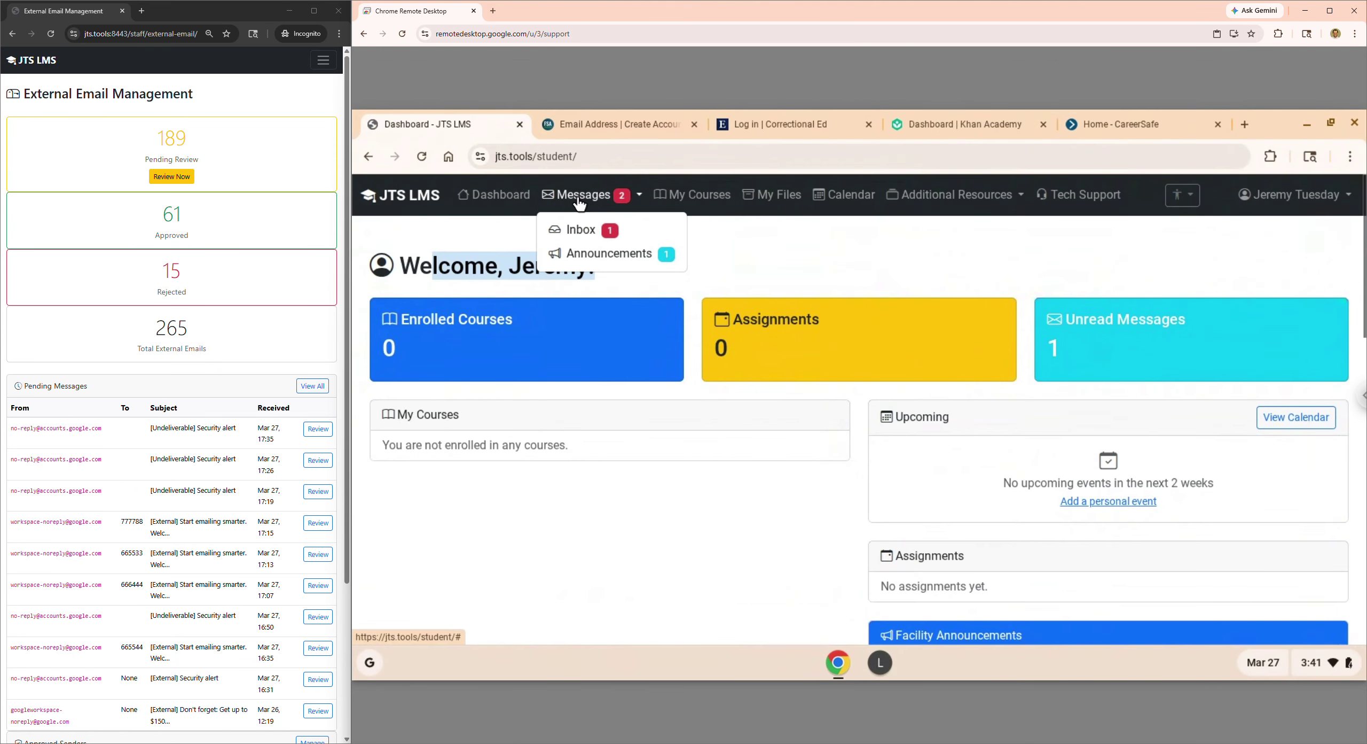
left_click(577, 229)
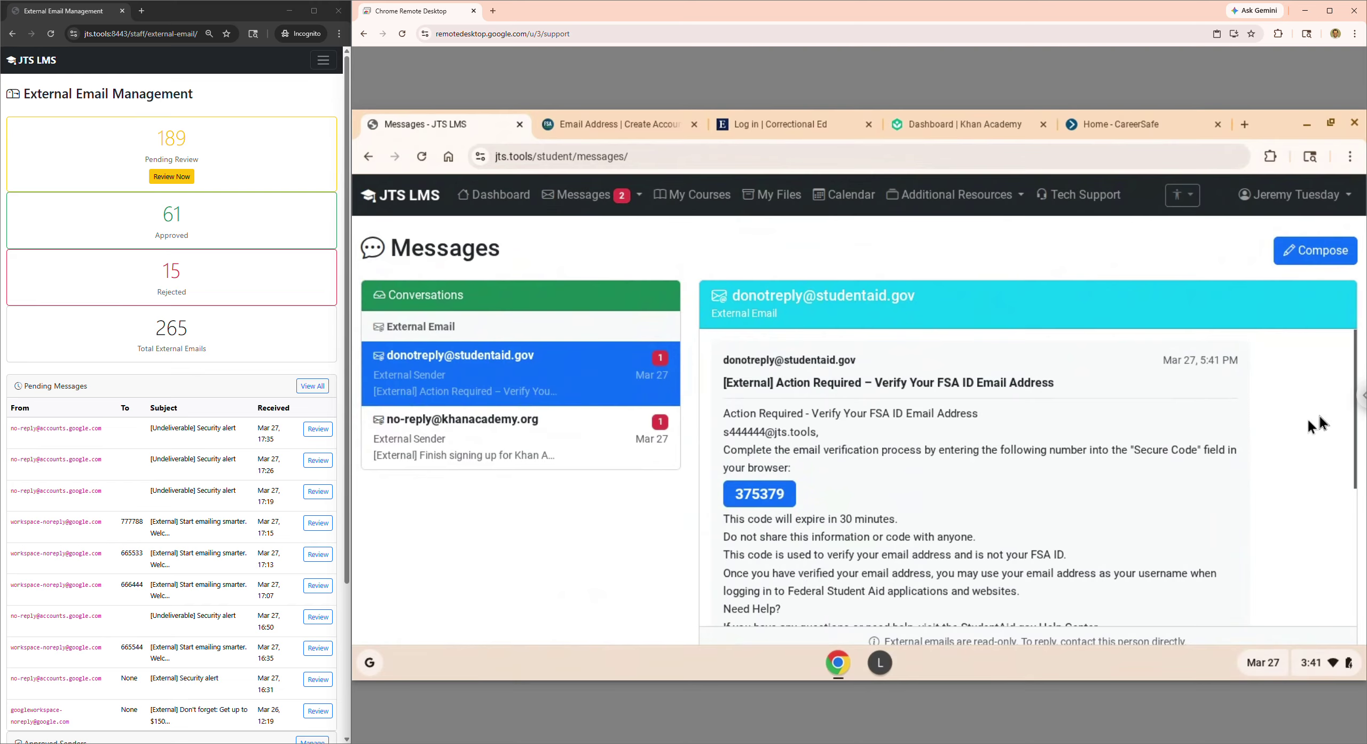
mouse_move(1358, 440)
left_mouse_down()
mouse_move(1363, 578)
mouse_move(1345, 444)
left_mouse_up()
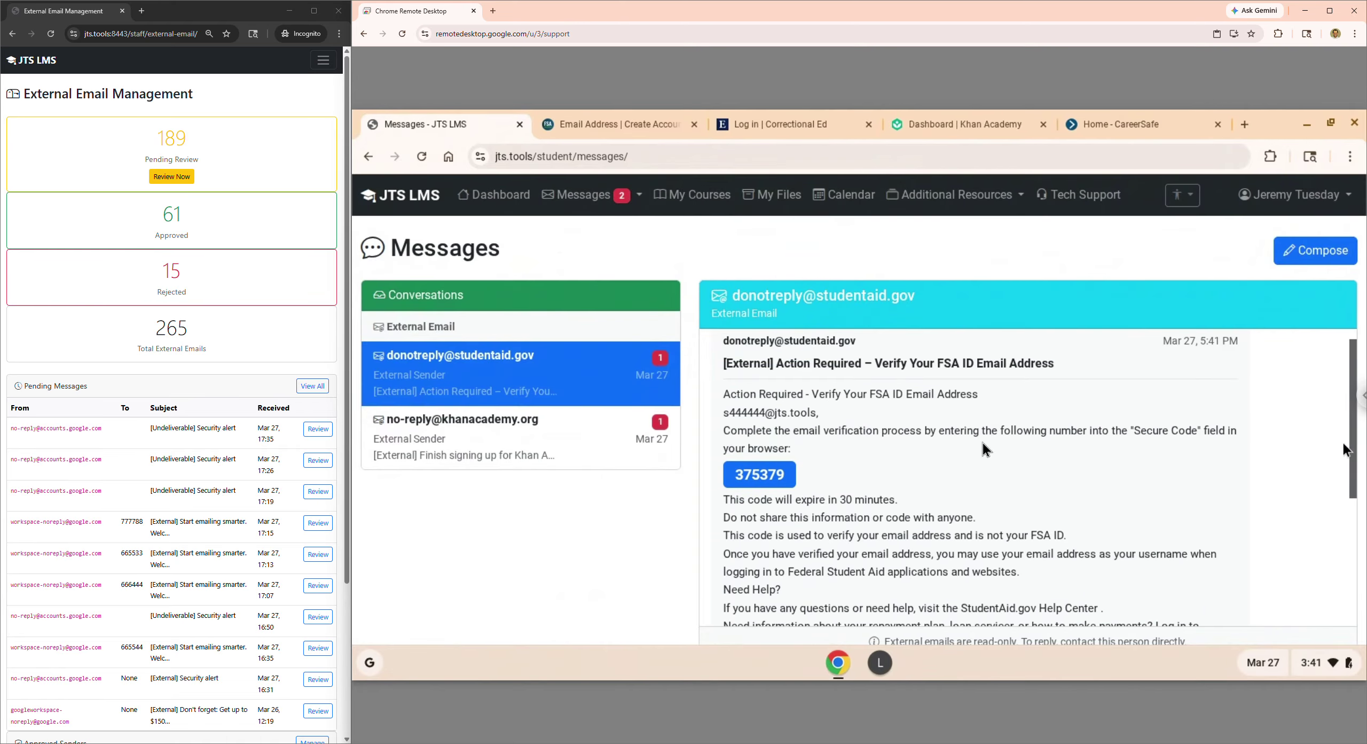
- Enter the emailed secure code on the Federal Student Aid page and submit it
left_click(647, 128)
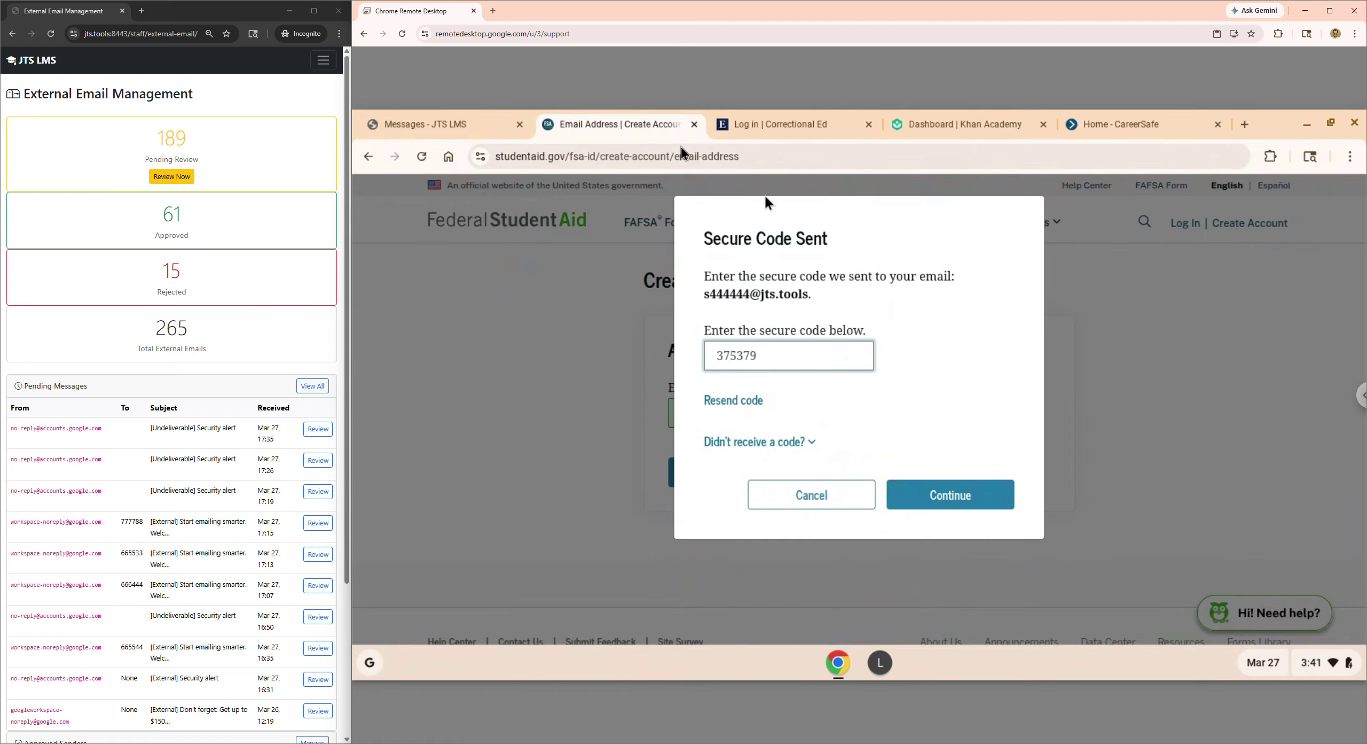
left_click(463, 117)
left_click(566, 129)
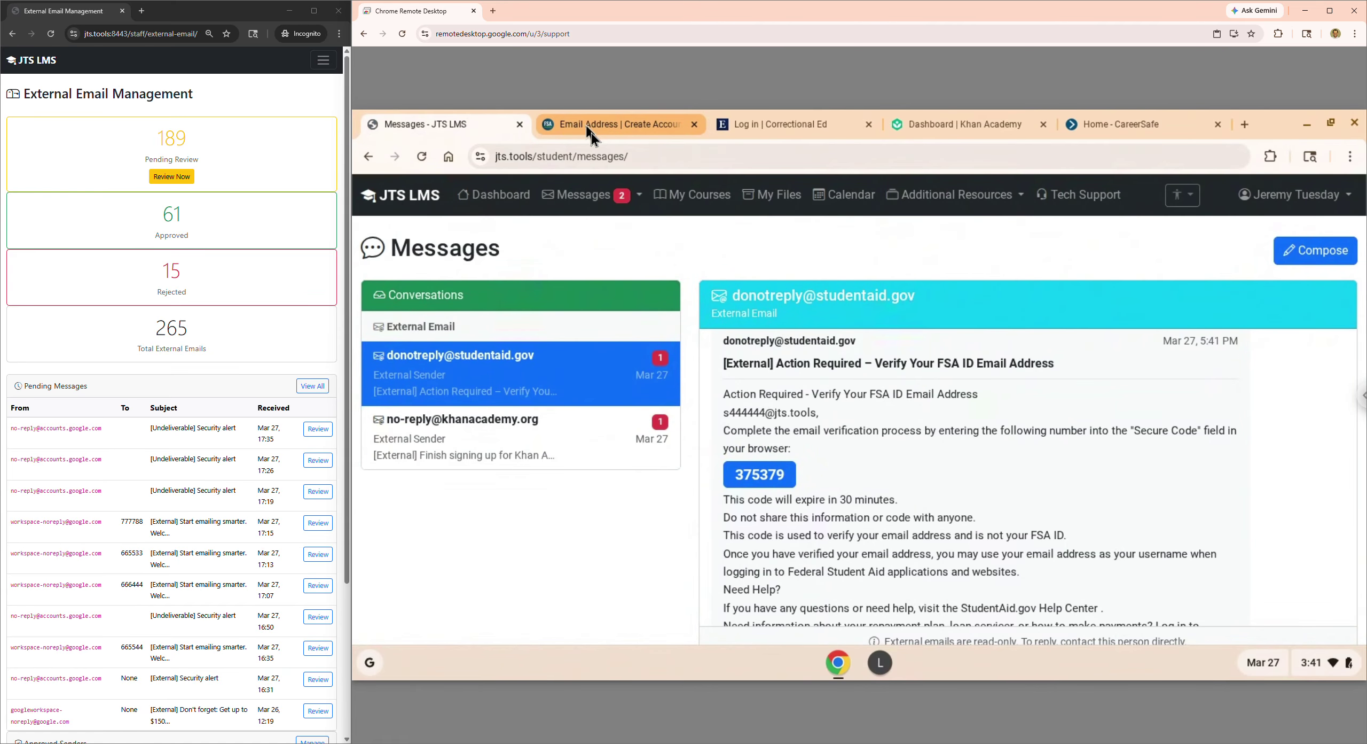
left_click(955, 498)
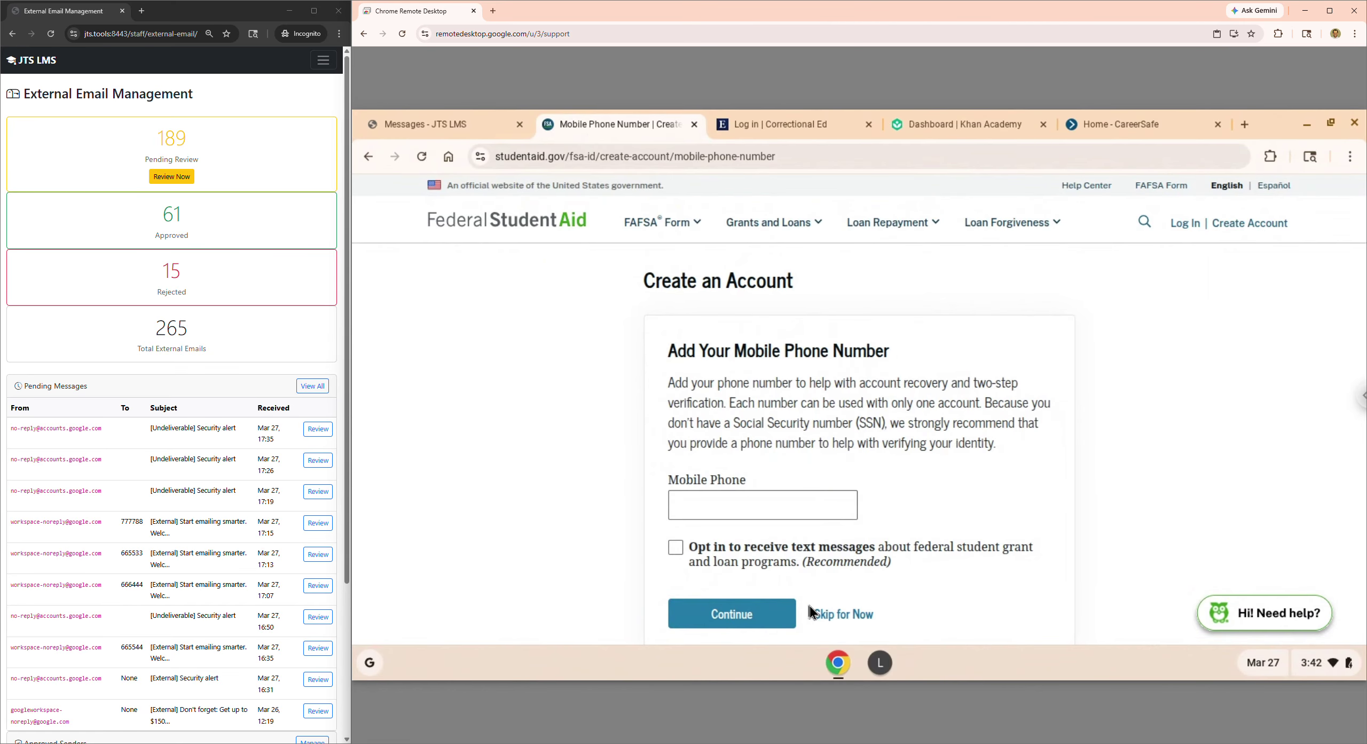
- Skip the mobile phone number step, then widen the staff JTS LMS window again
left_click(842, 614)
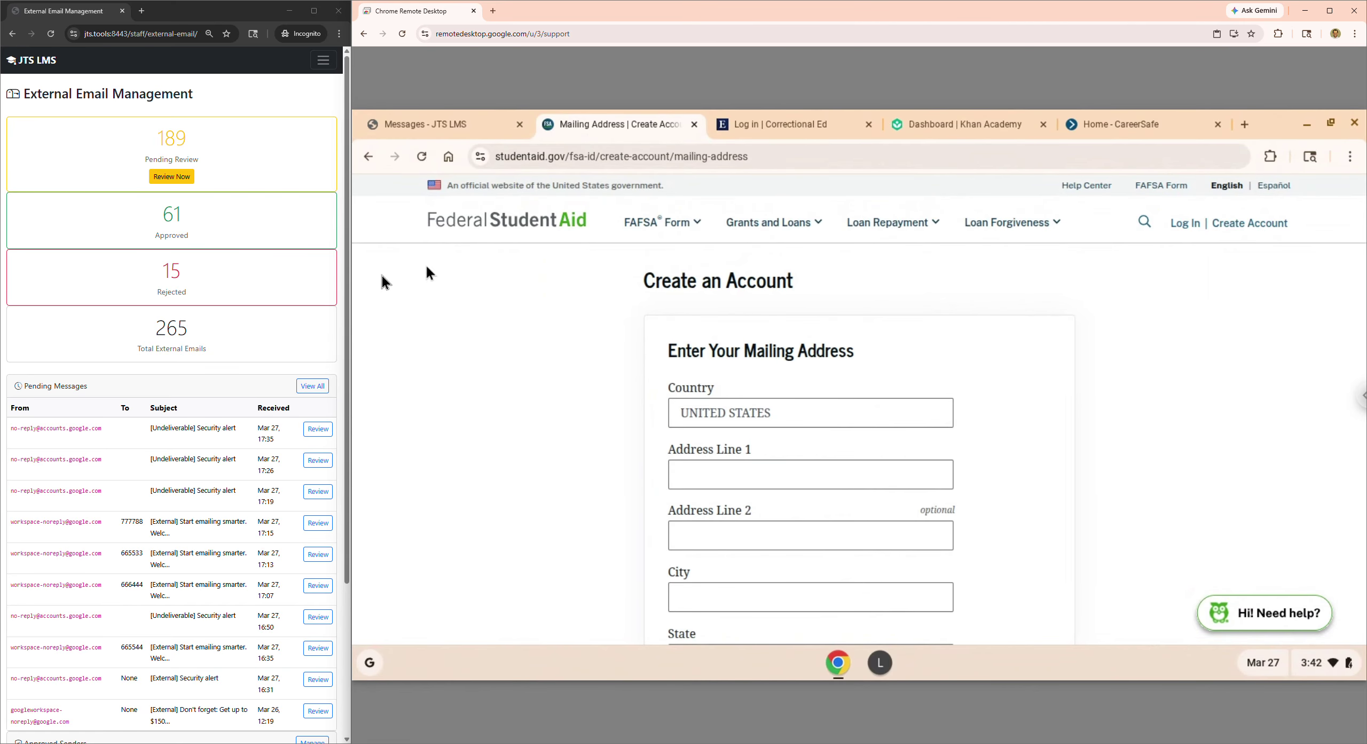
left_click_drag(352, 323, 700, 348)
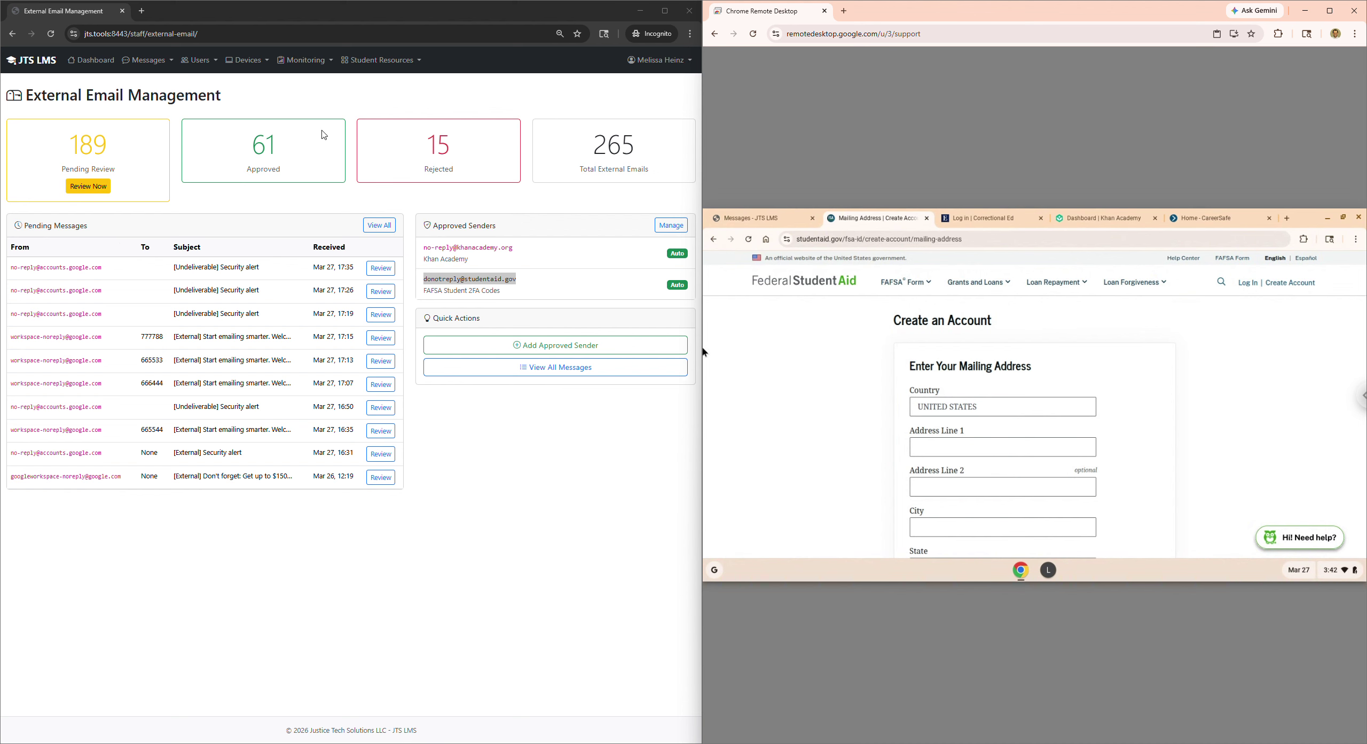
left_click(454, 529)
left_click_drag(454, 528, 226, 157)
left_click(879, 145)
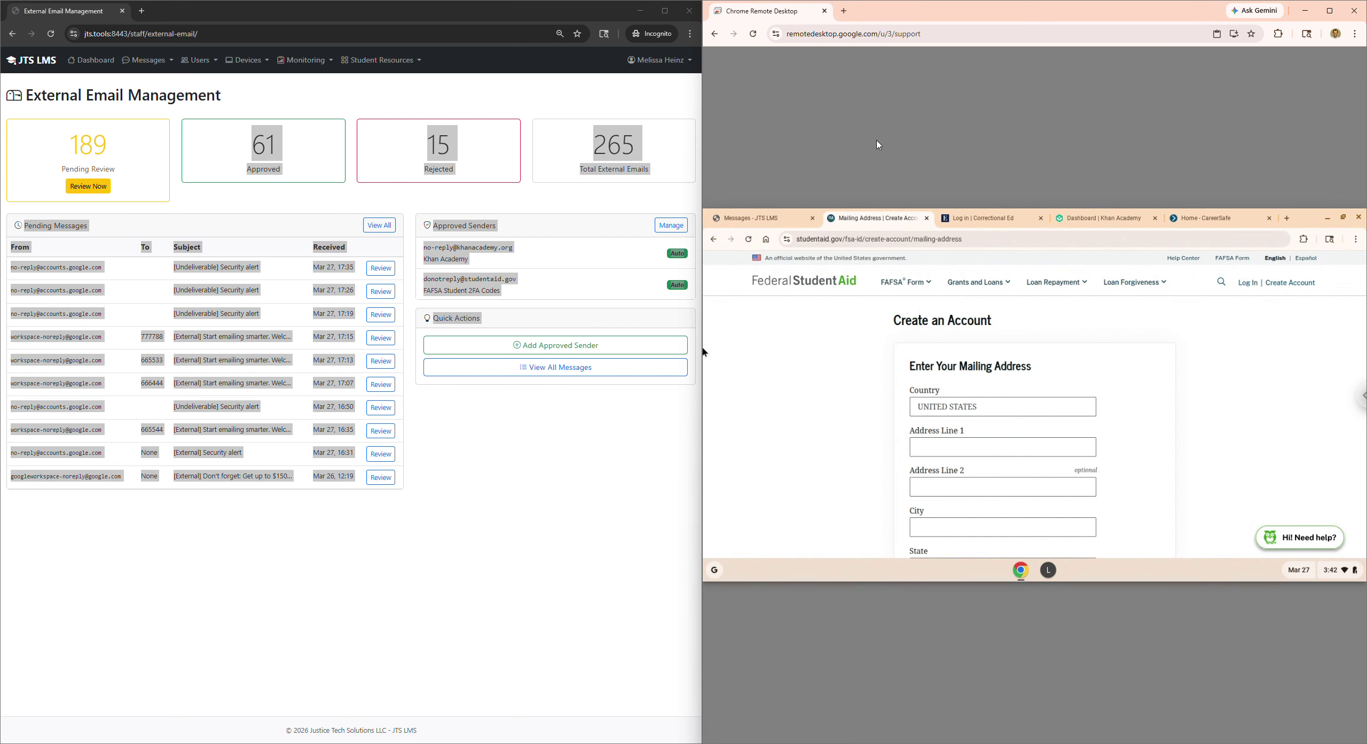